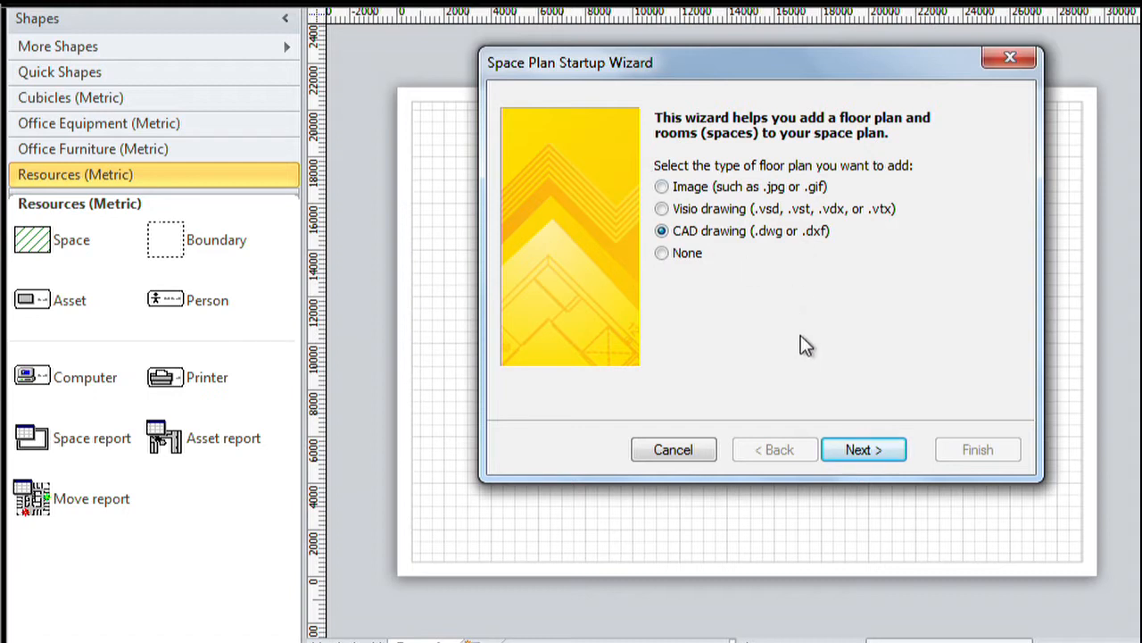
Choose a CAD drawing as the floor plan type and load 24 - CAD file.dwg from the desktop's Videos 2011 folder.
left_click(862, 451)
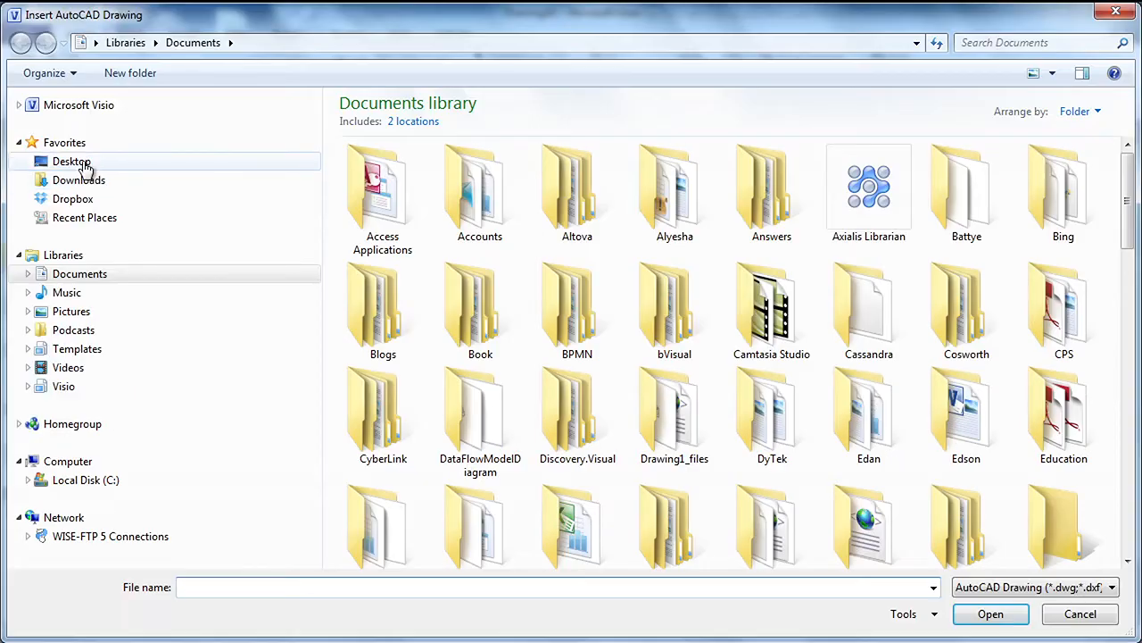
left_click(89, 54)
left_click(851, 141)
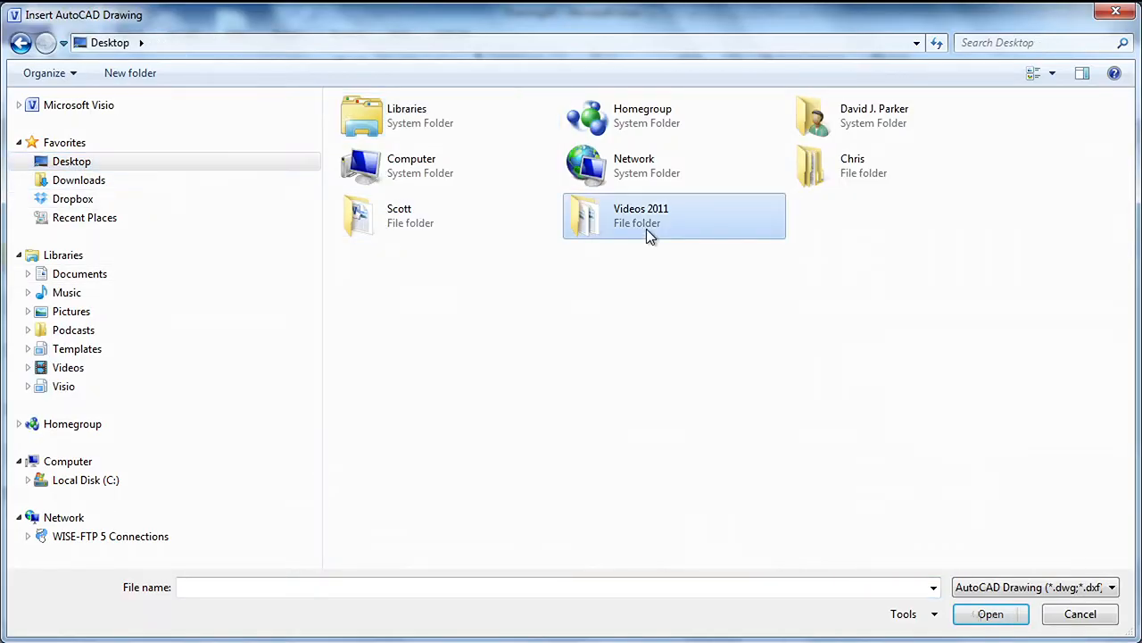
double_click(646, 229)
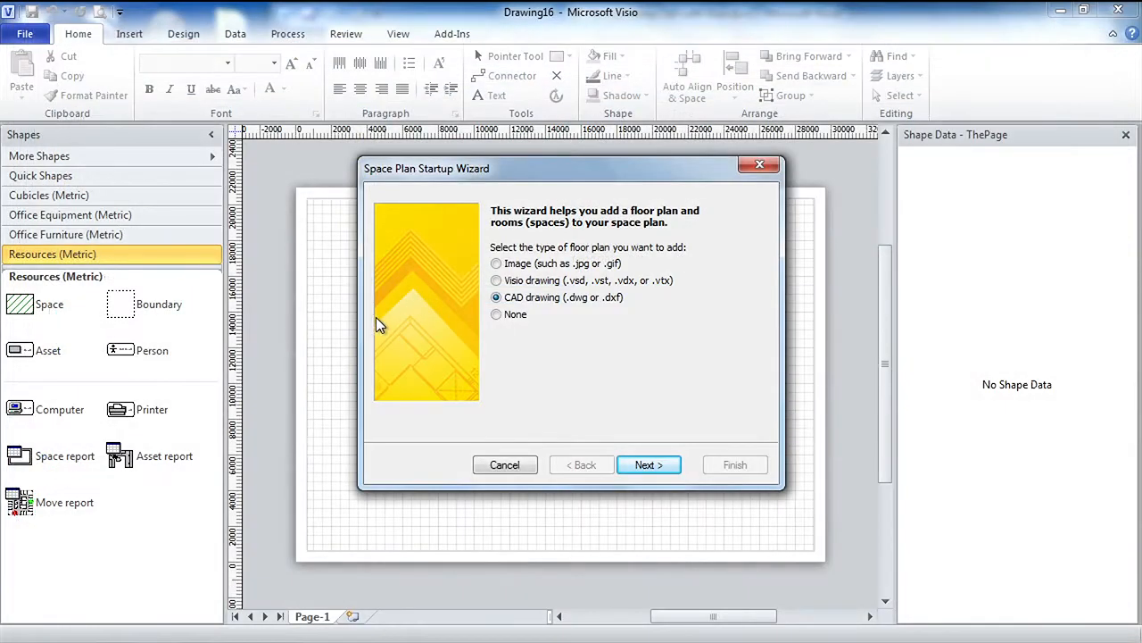
left_click(639, 466)
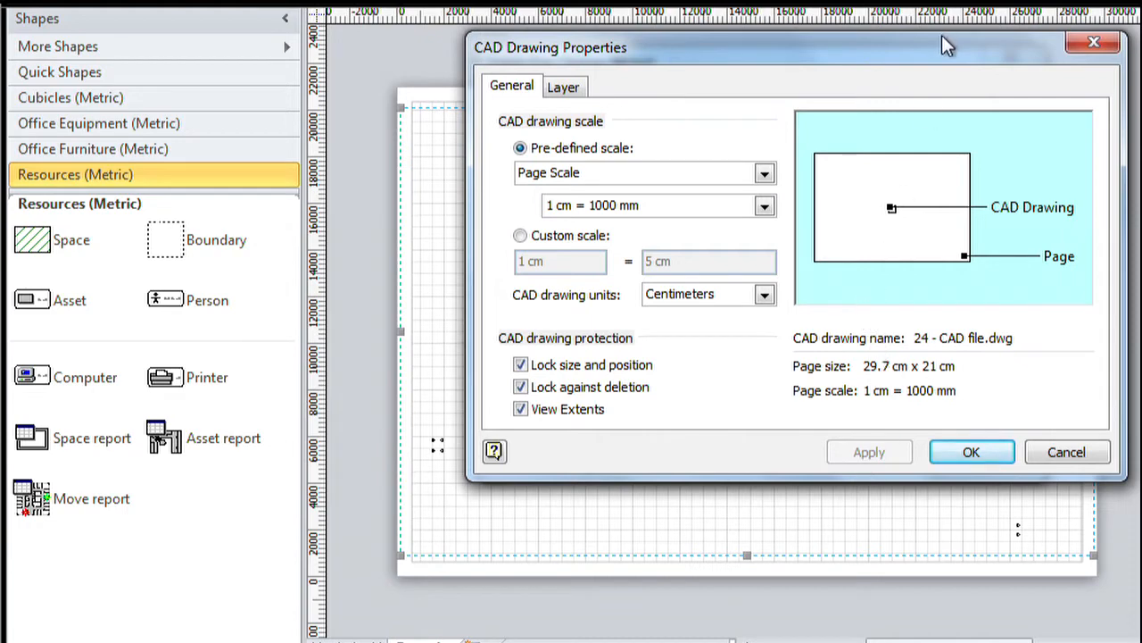
Disable the CAD drawing's size and position lock, deletion lock and View Extents, and set its units to Meters.
left_click_drag(941, 39, 681, 56)
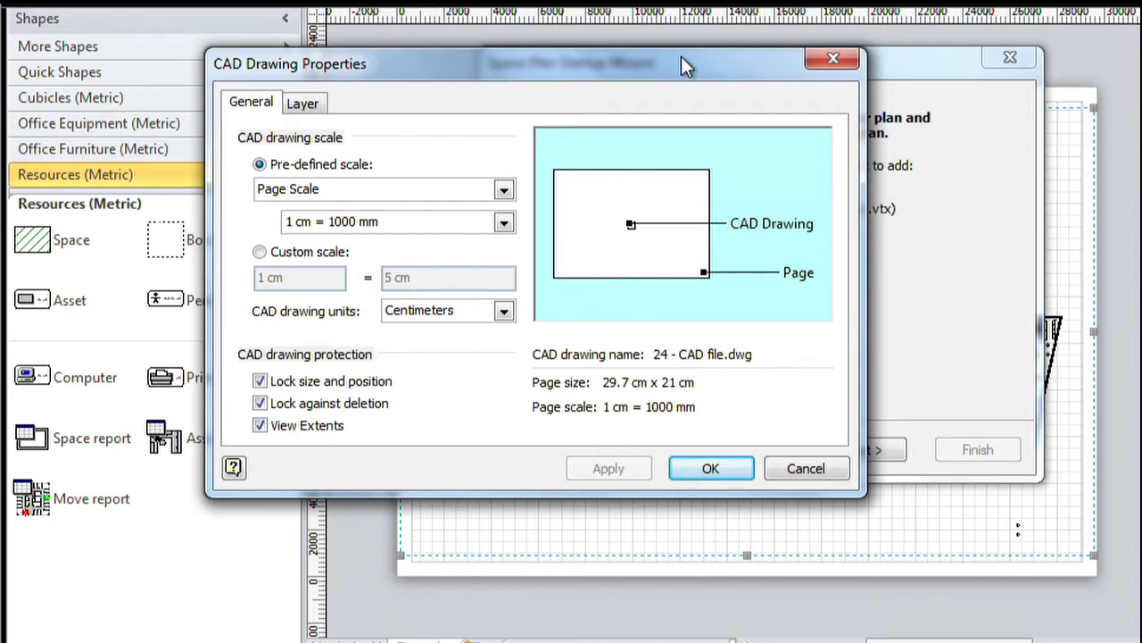
left_click_drag(681, 56, 879, 51)
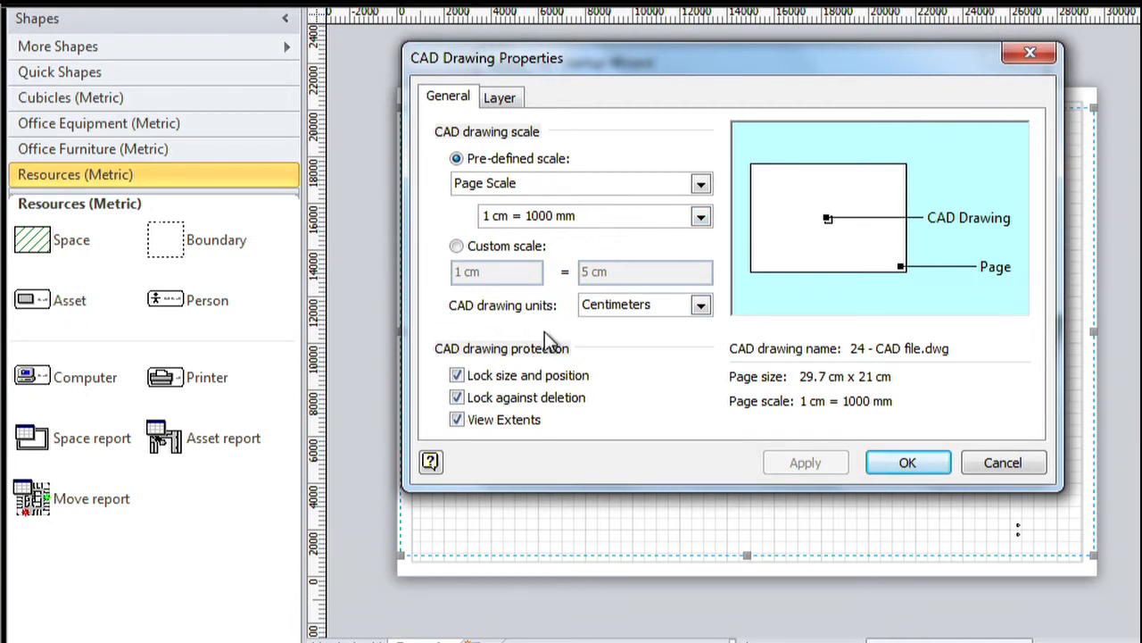
left_click(520, 377)
left_click(519, 399)
left_click(512, 421)
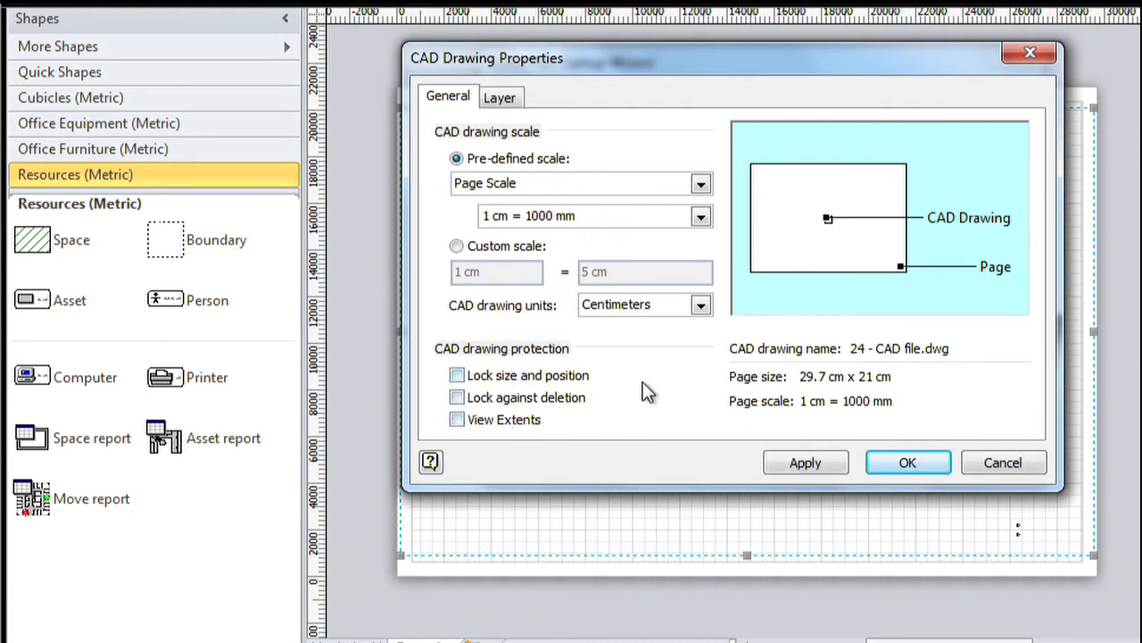
left_click(700, 306)
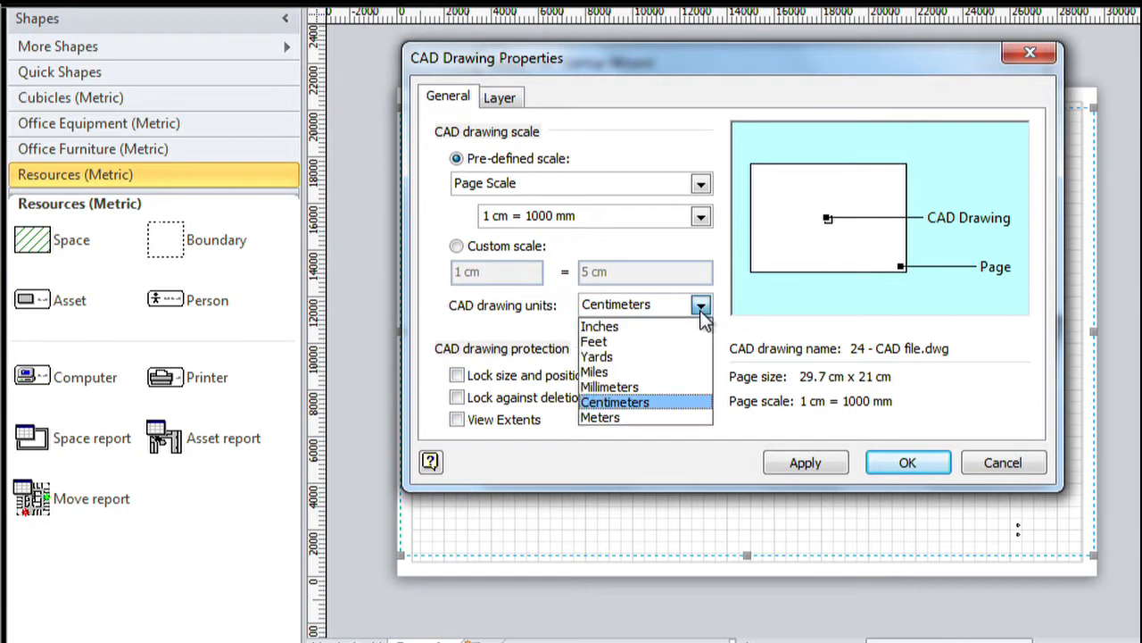
left_click(636, 417)
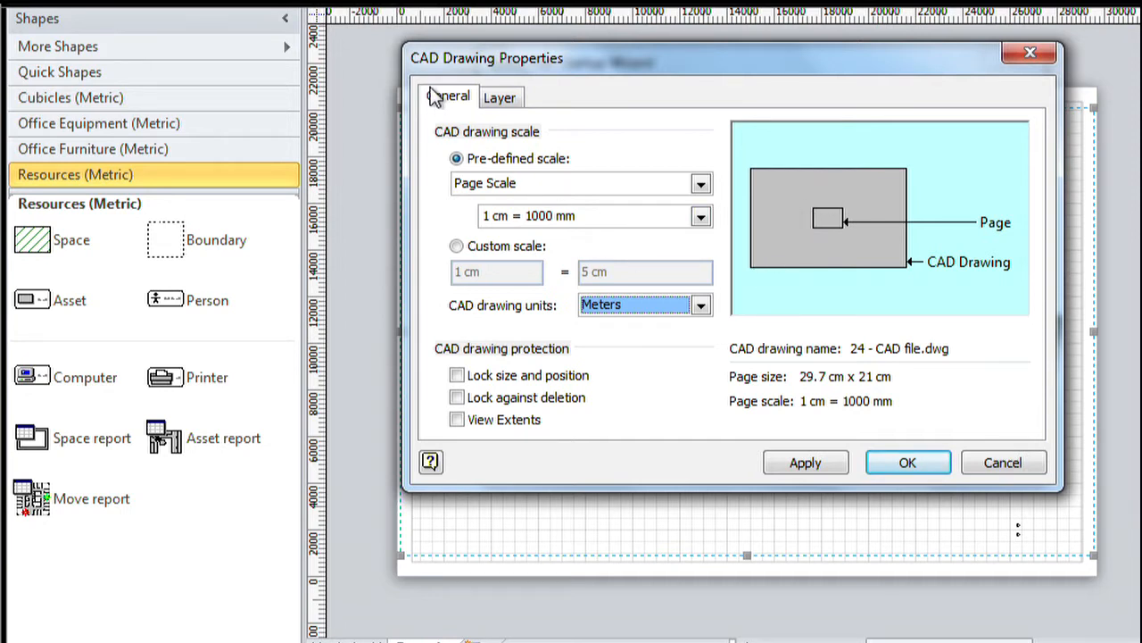
Hide the CAD layers P_Mobiliar_neu, P_Curtains, 0_Schraffur_Bestand and P_Mobiliar, and accept the CAD drawing properties.
left_click(504, 96)
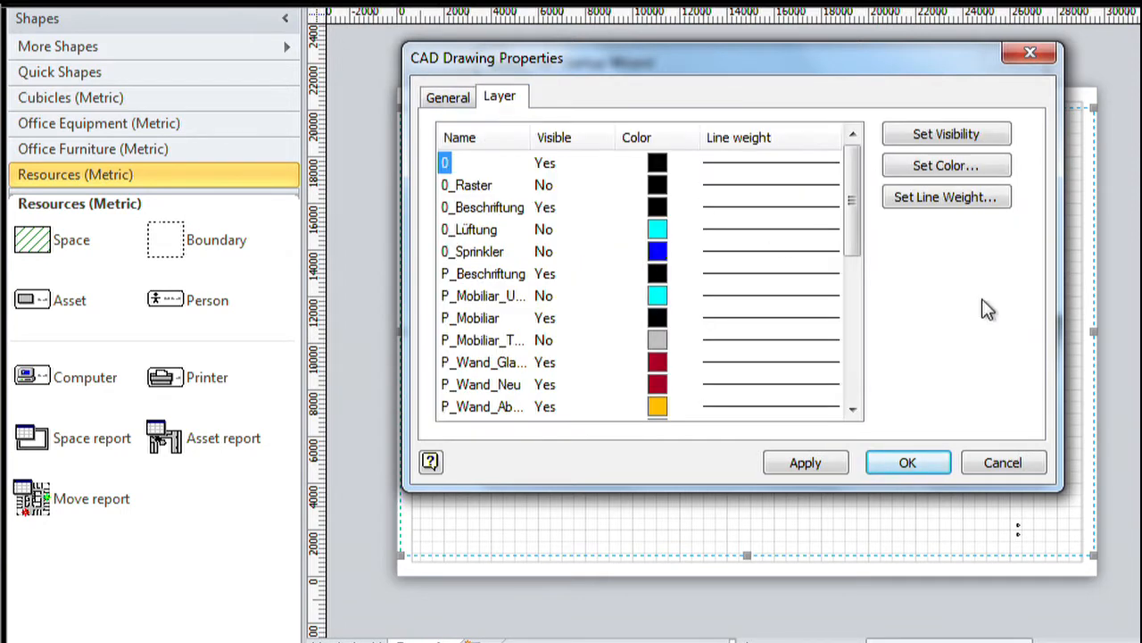
left_click_drag(532, 137, 630, 138)
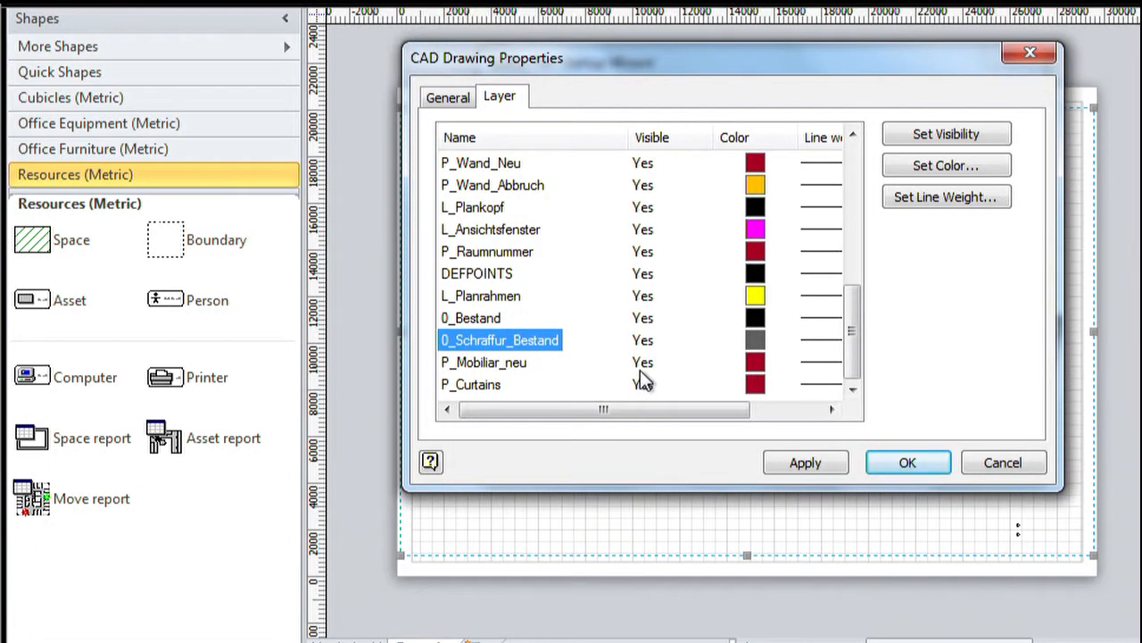
left_click(640, 369)
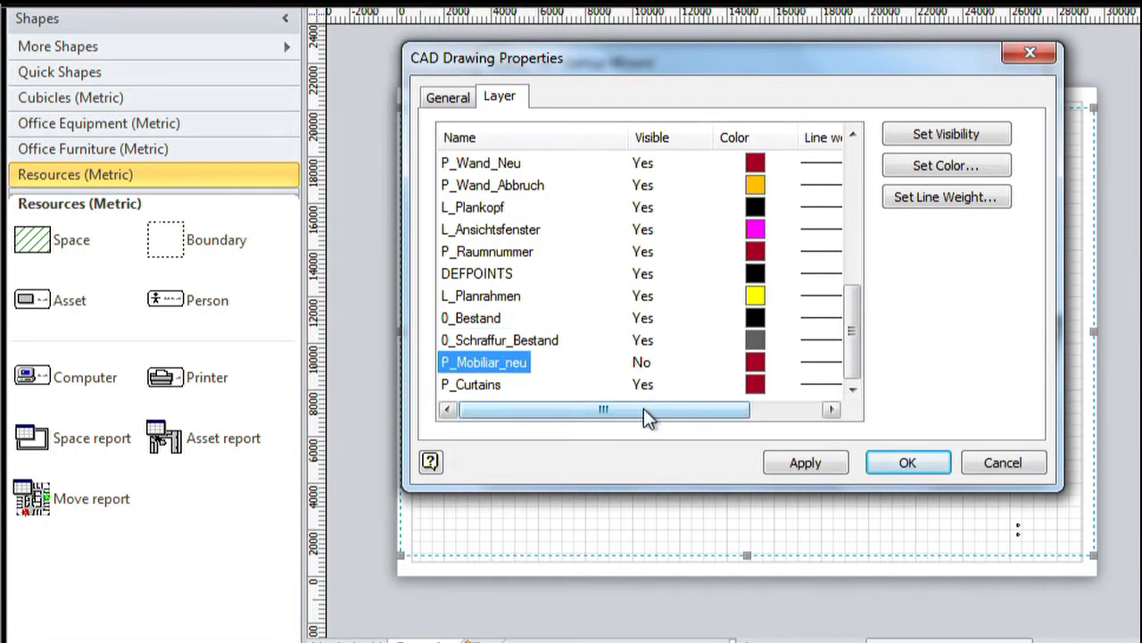
left_click(641, 385)
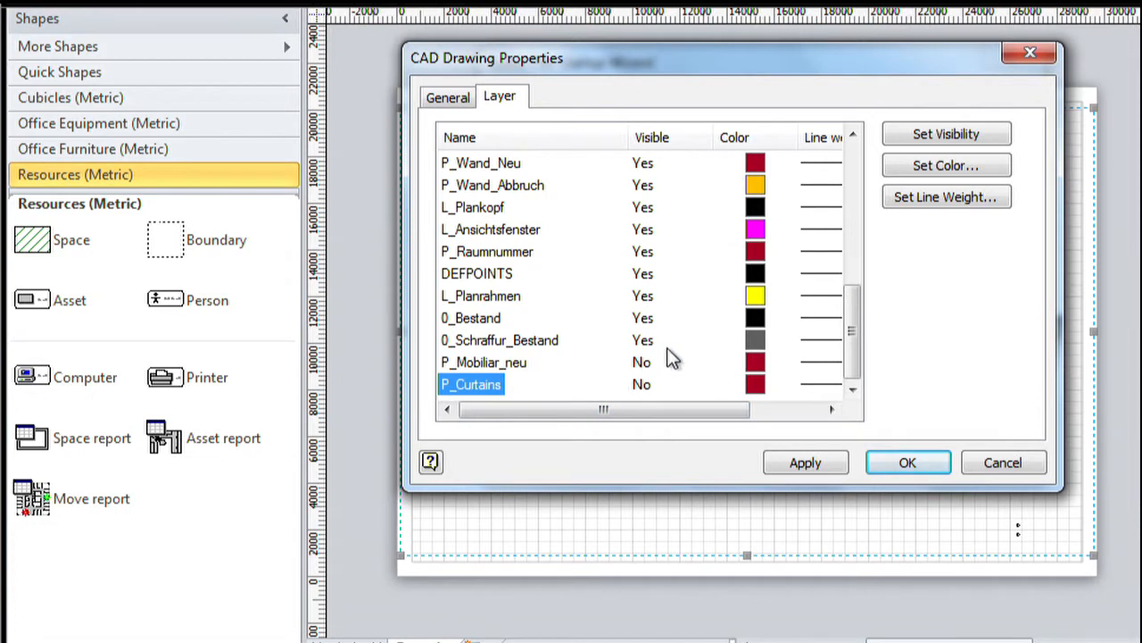
left_click(648, 342)
left_click_drag(859, 330, 854, 279)
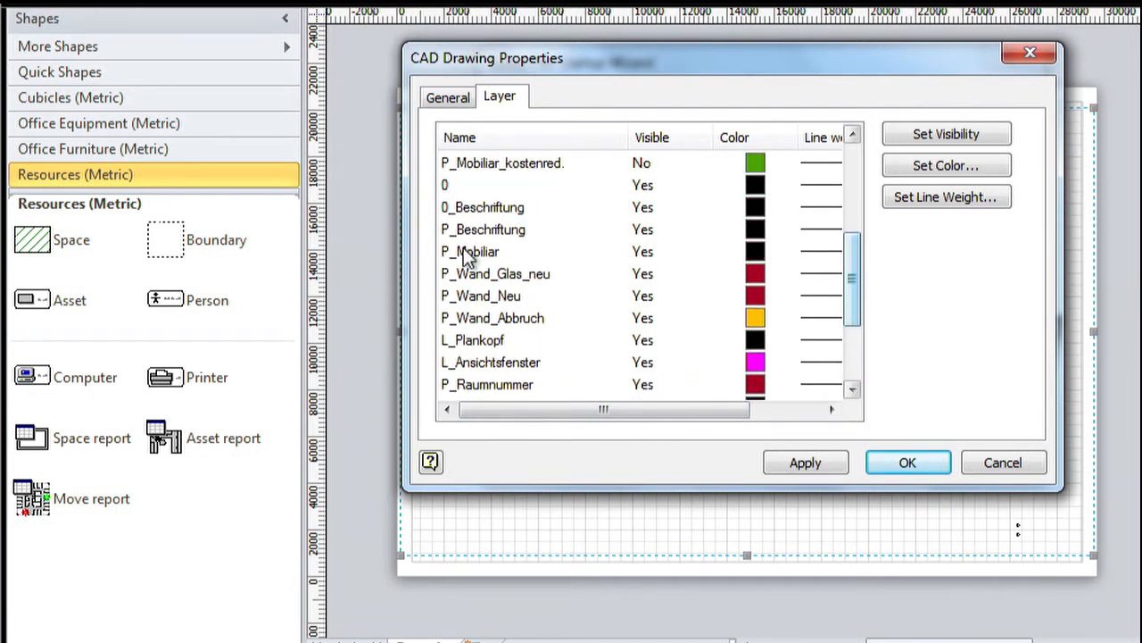
left_click(647, 252)
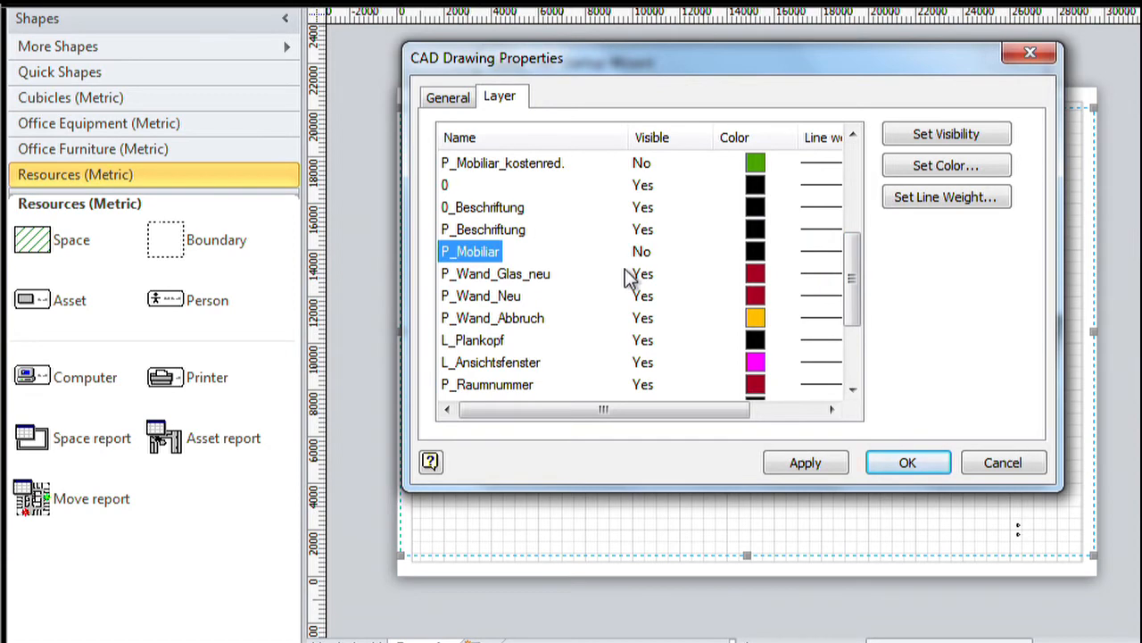
left_click(920, 473)
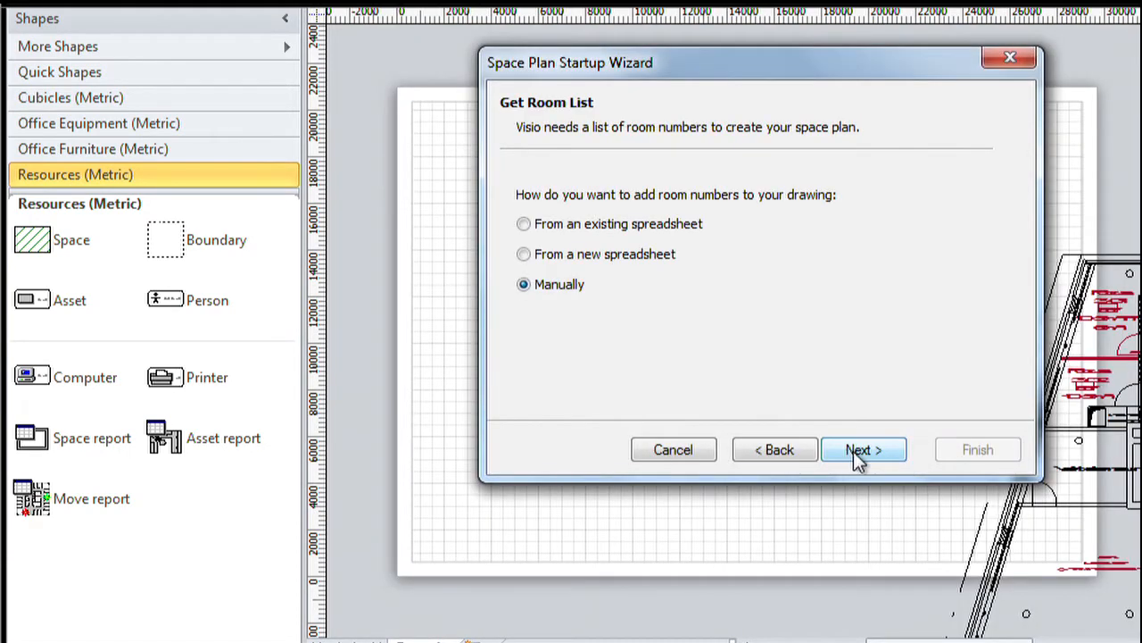
Complete the space plan wizard with room numbers set to be added manually.
left_click(853, 450)
left_click(949, 454)
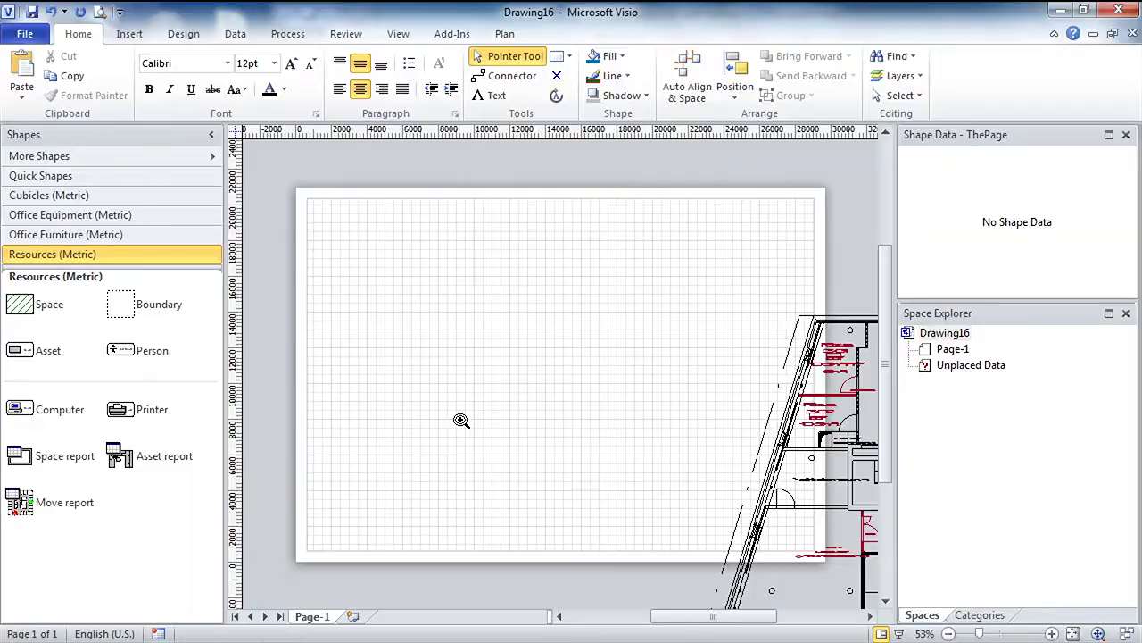
Set the size of Page-1 to the pre-defined metric A1 format, 841 mm x 594 mm.
right_click(460, 420, "ctrl+shift")
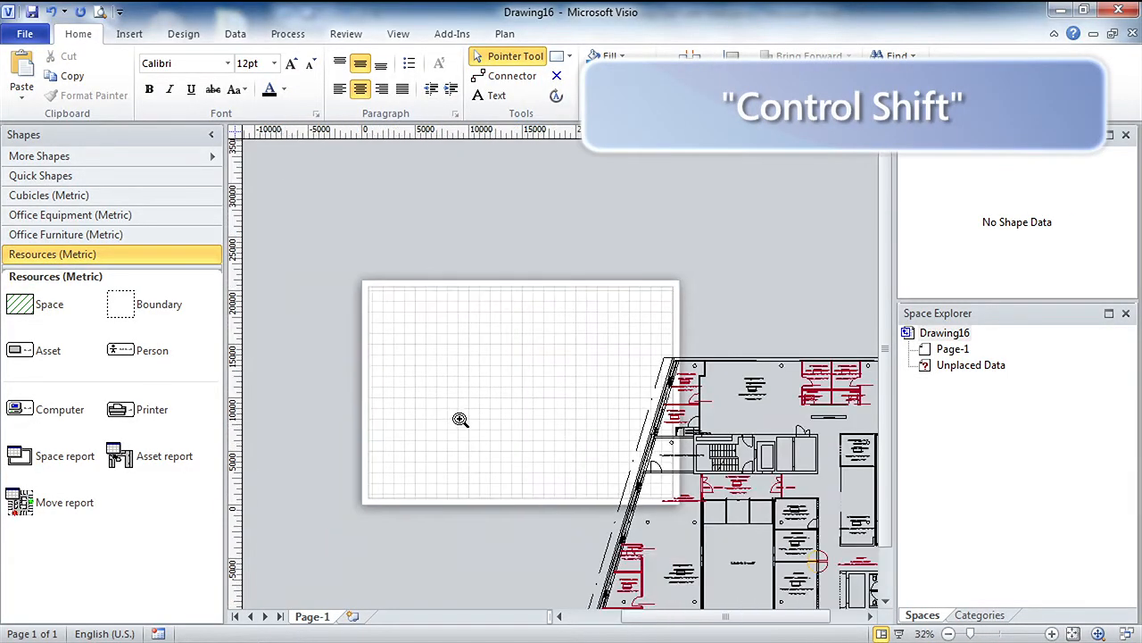
right_click(460, 421, "ctrl+shift")
right_click(460, 420, "ctrl+shift")
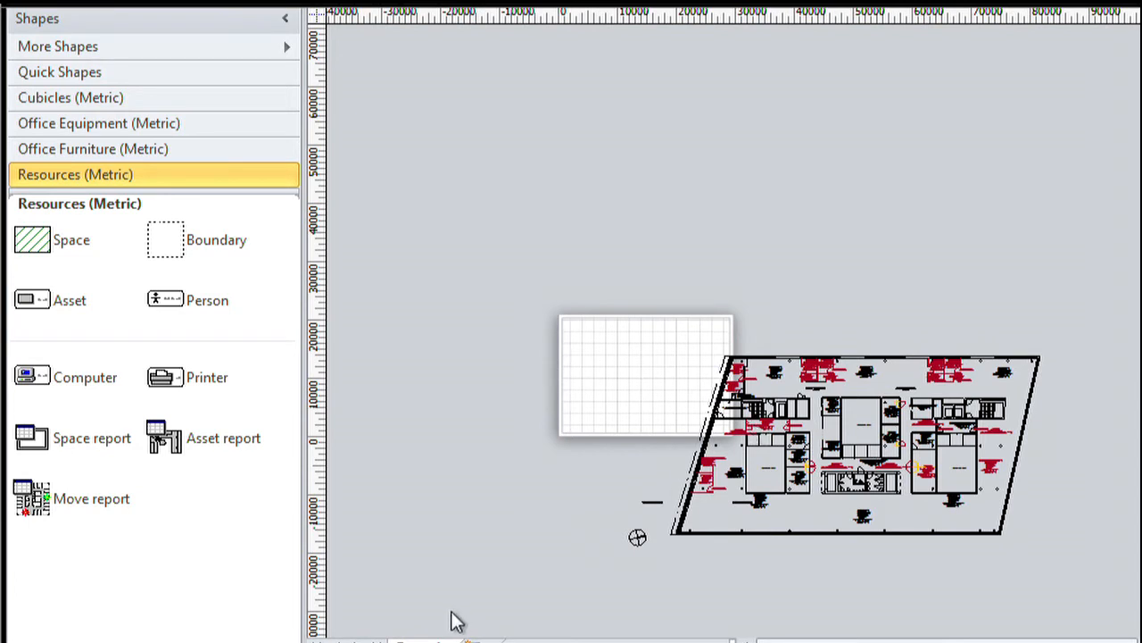
right_click(430, 639)
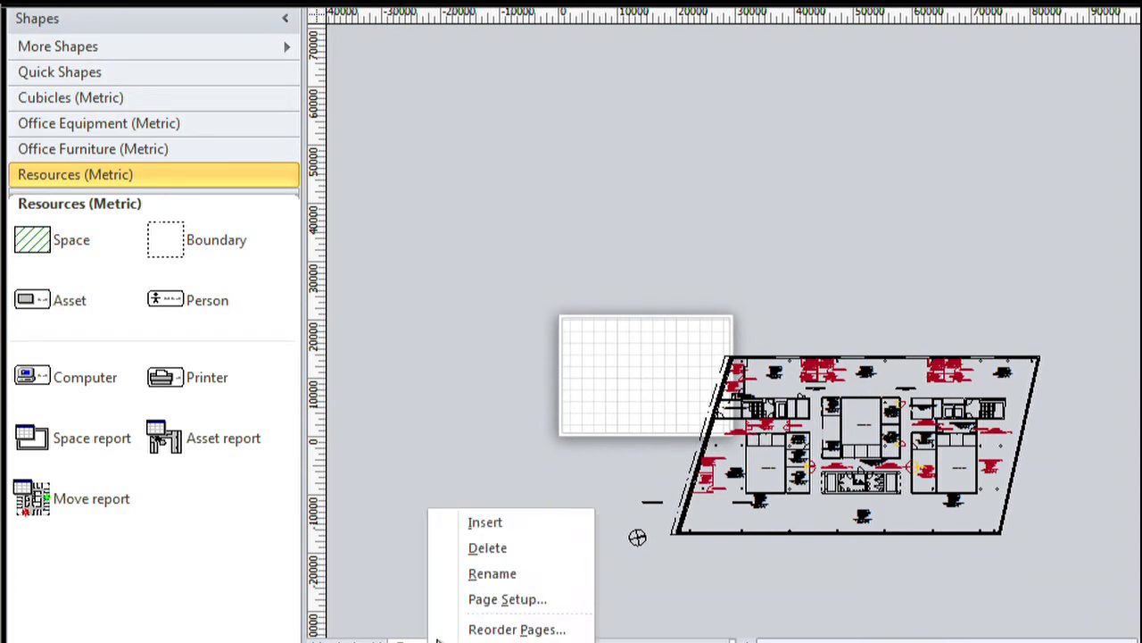
left_click(491, 605)
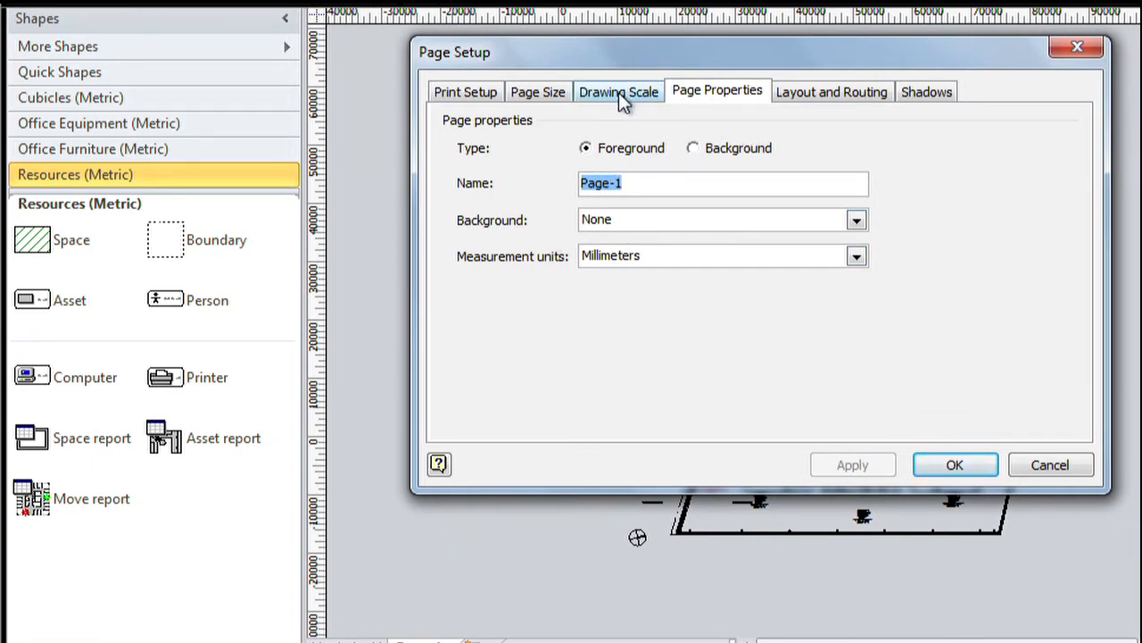
left_click(562, 95)
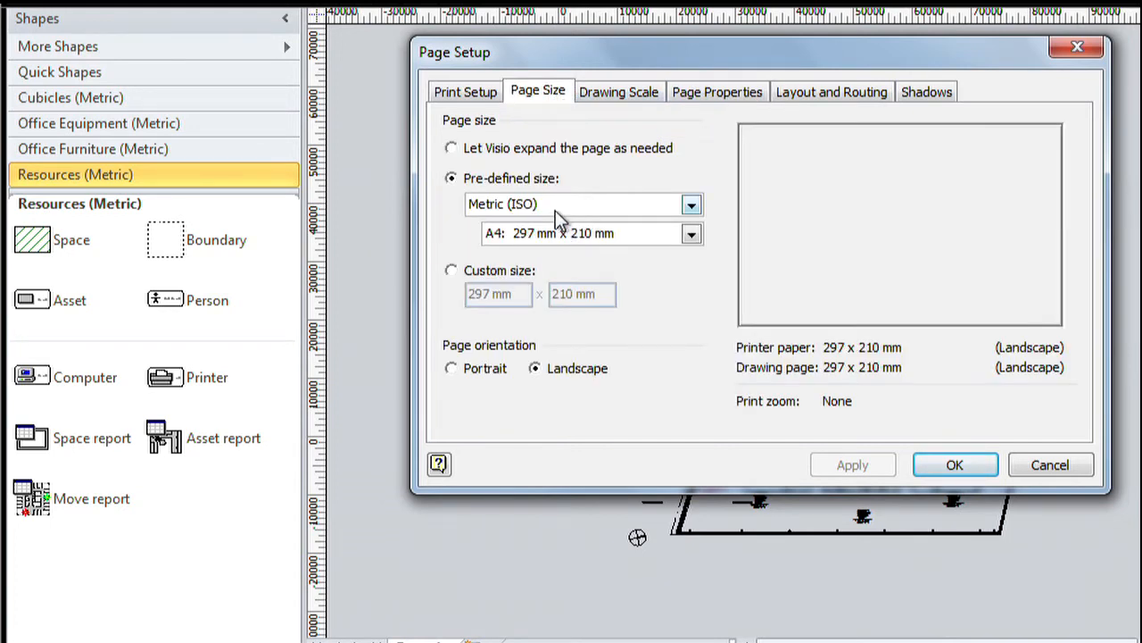
left_click(532, 243)
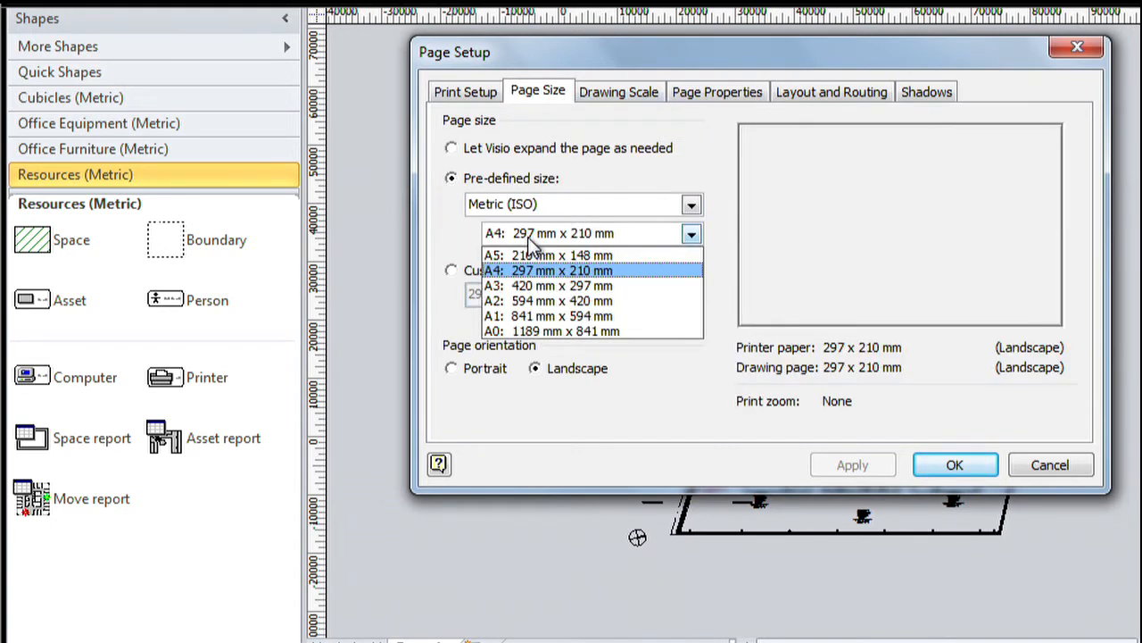
left_click(536, 317)
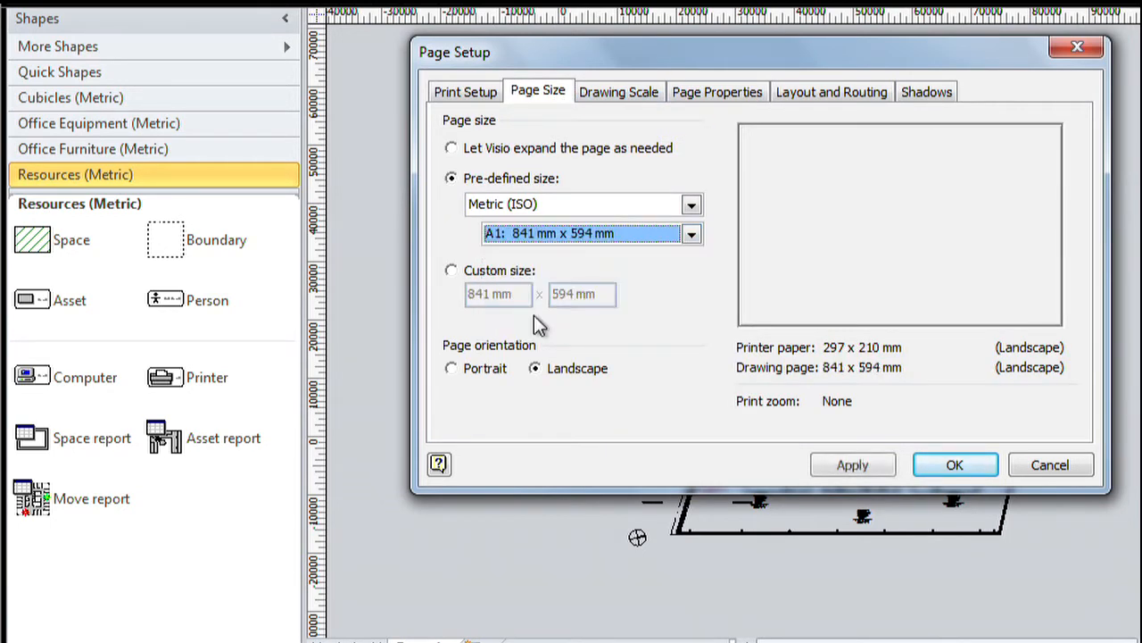
Review the page's drawing scale, set its measurement units to Meters, and apply the page setup.
left_click(618, 94)
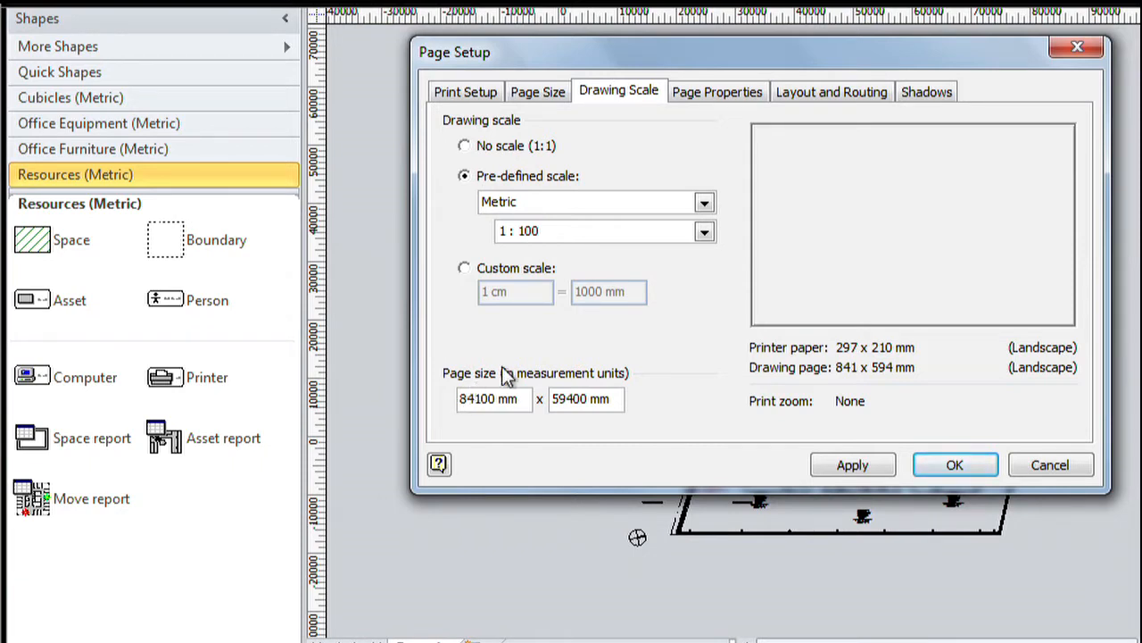
left_click(719, 92)
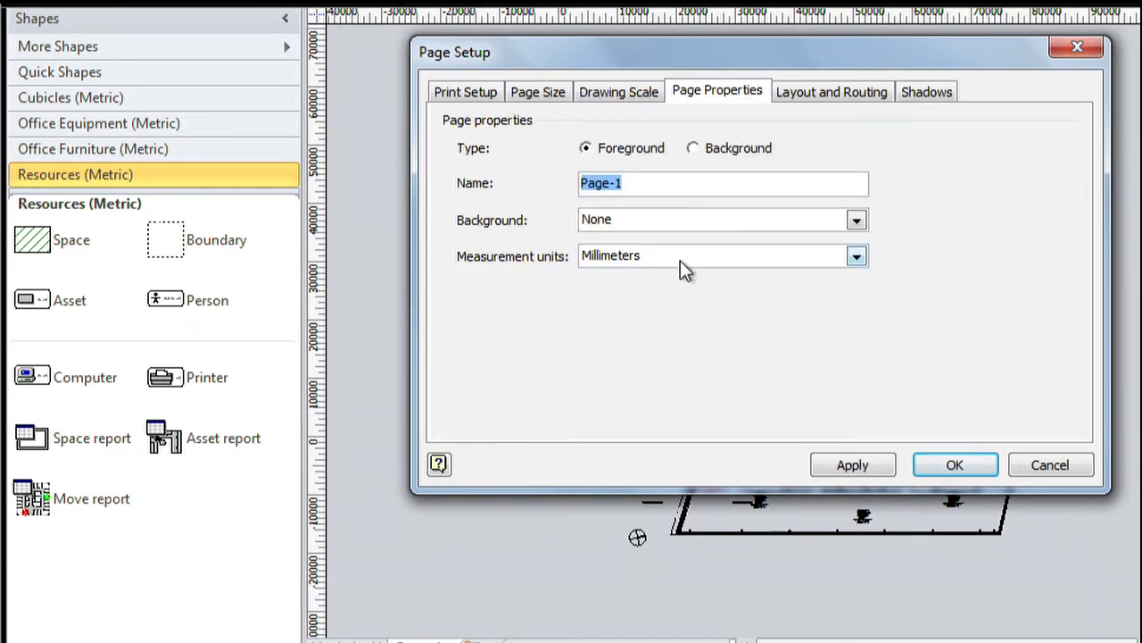
left_click(681, 259)
left_click(650, 309)
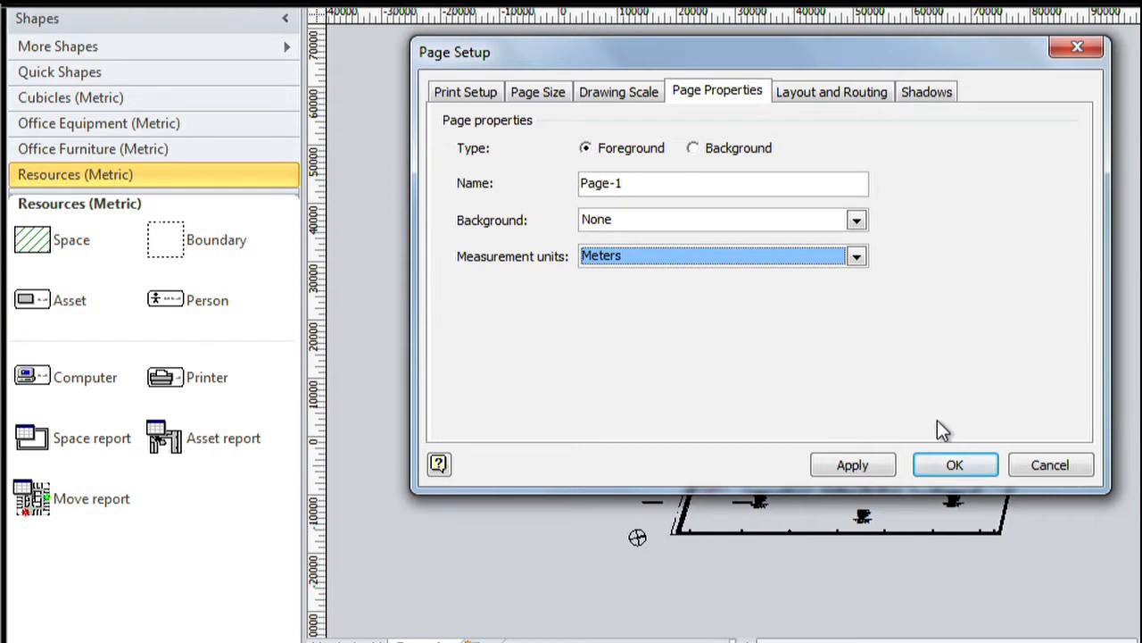
left_click(967, 468)
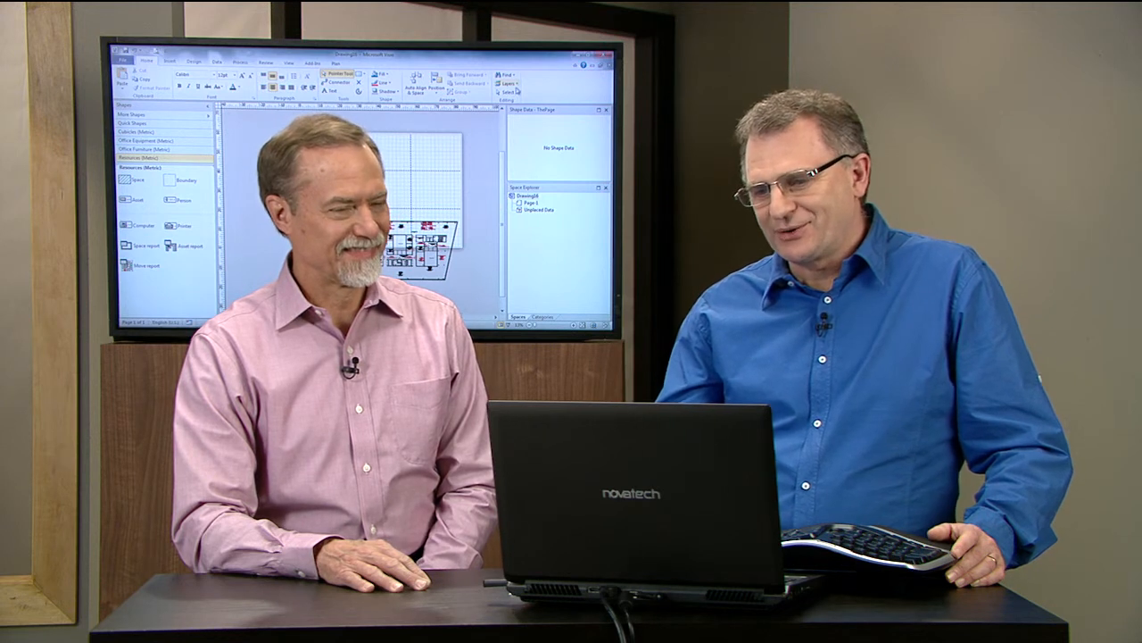
Unlock the CAD Drawing layer in the layer properties.
left_click(516, 85)
left_click(524, 101)
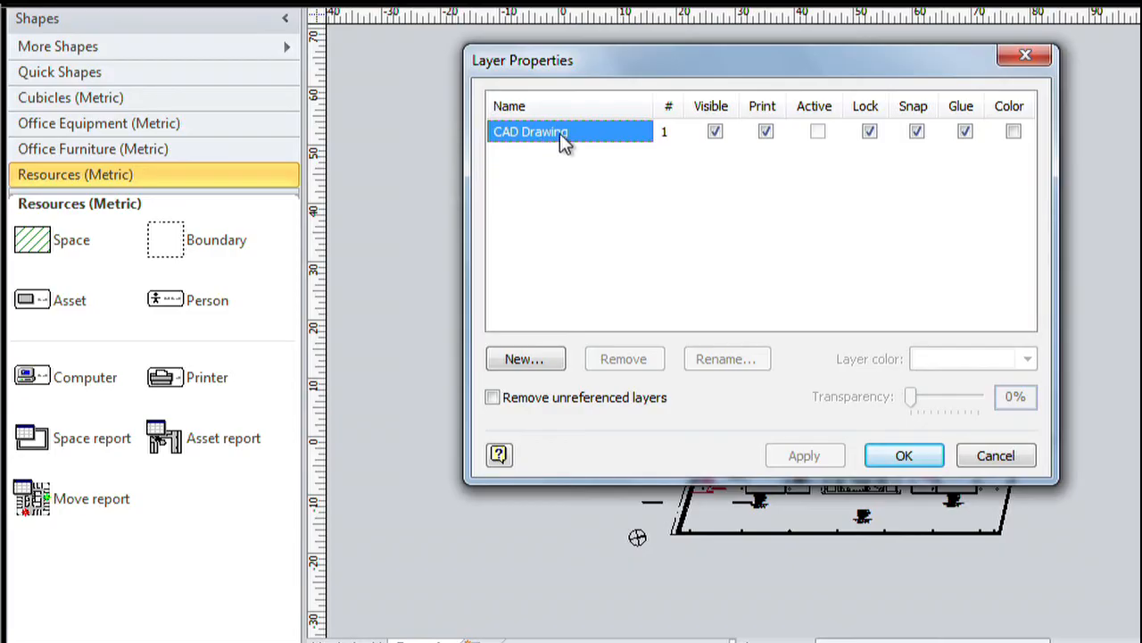
left_click(871, 132)
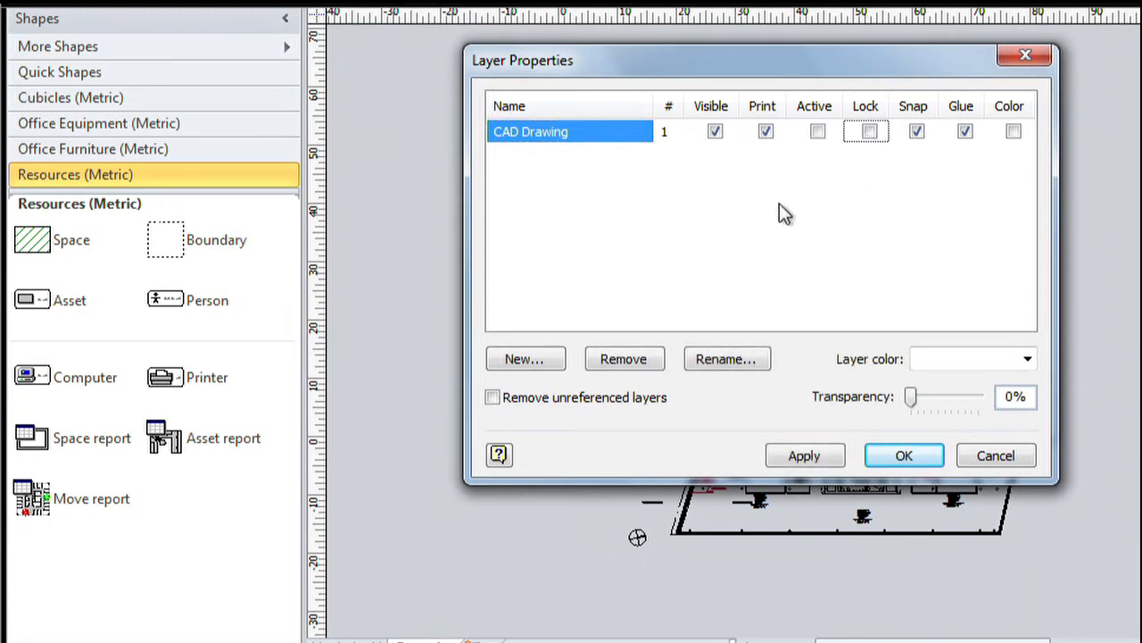
left_click(916, 454)
Confirm the layer properties and turn off View Extents in the CAD drawing object's properties.
left_click(806, 411)
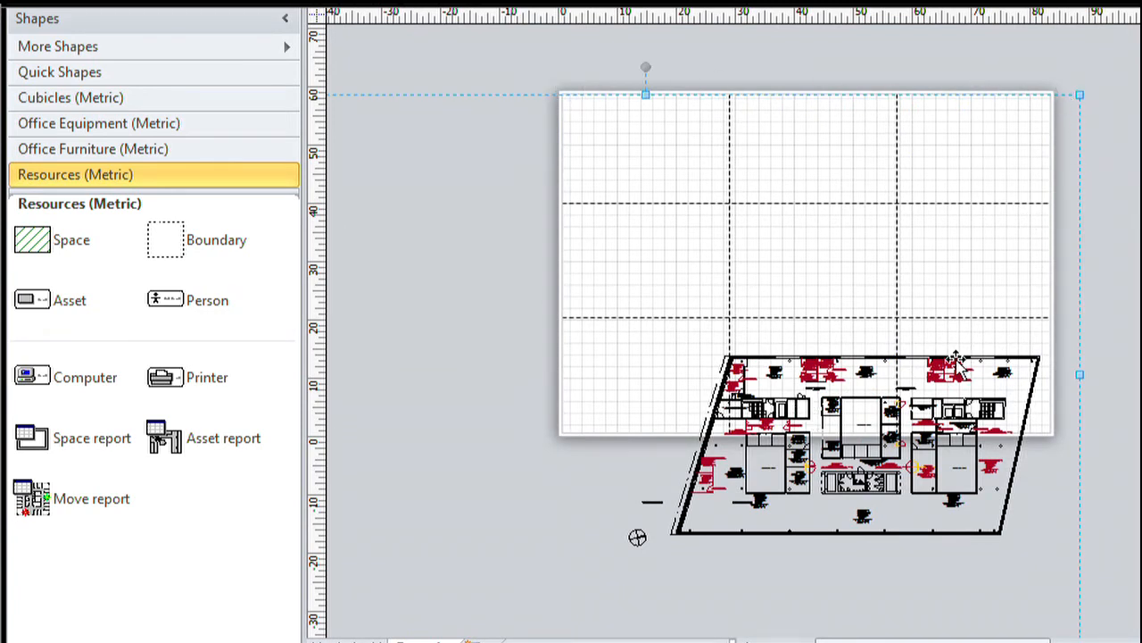
right_click(904, 430)
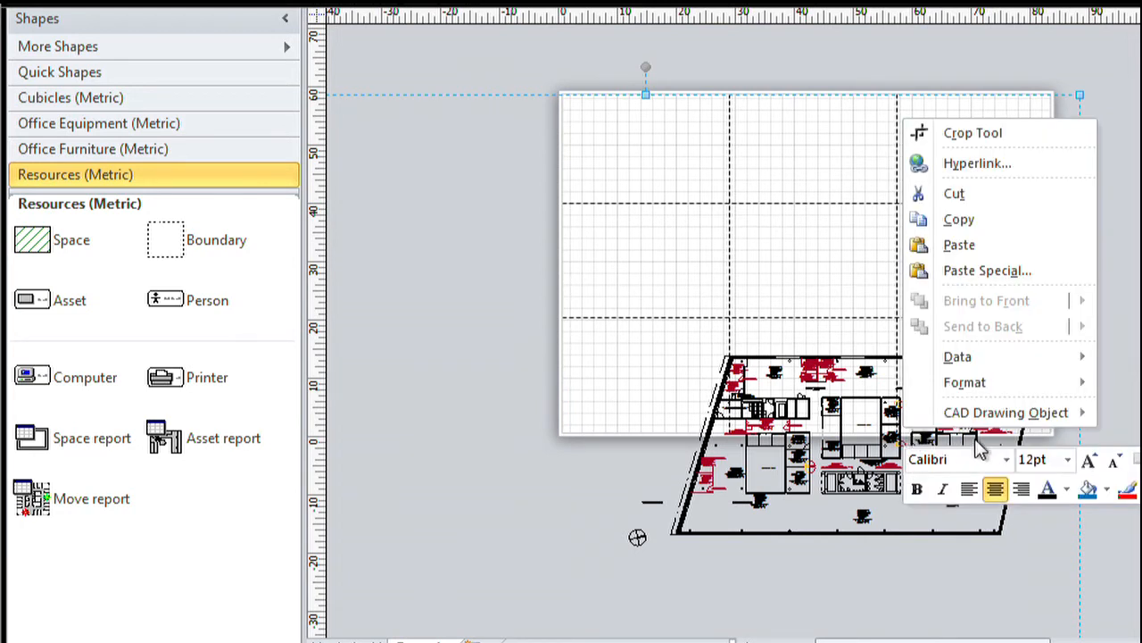
mouse_move(960, 415)
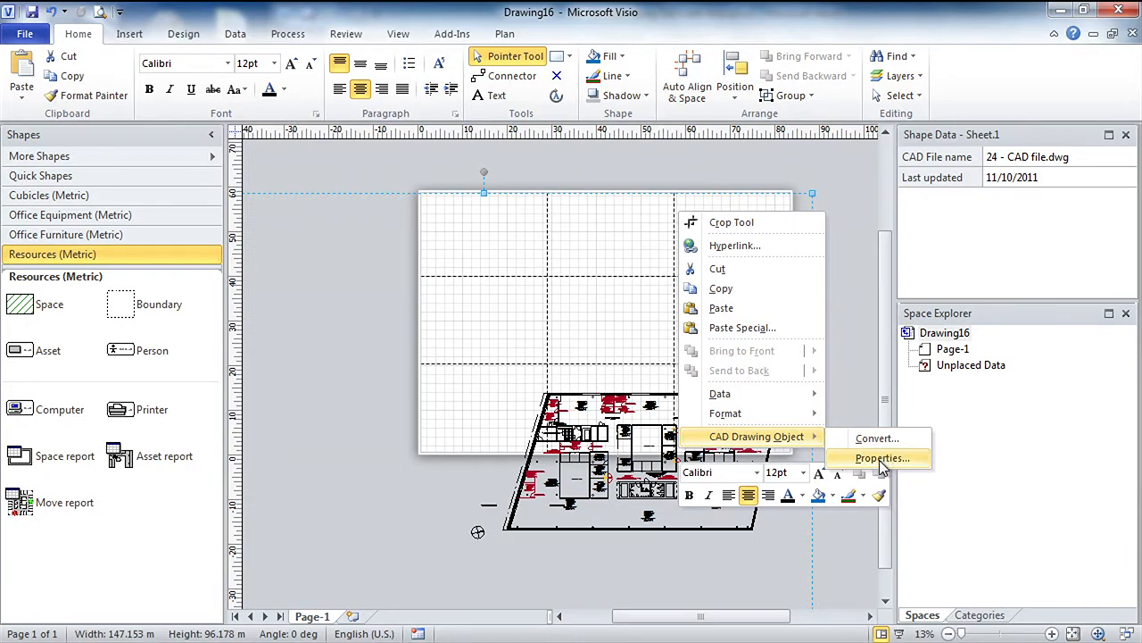
left_click(881, 459)
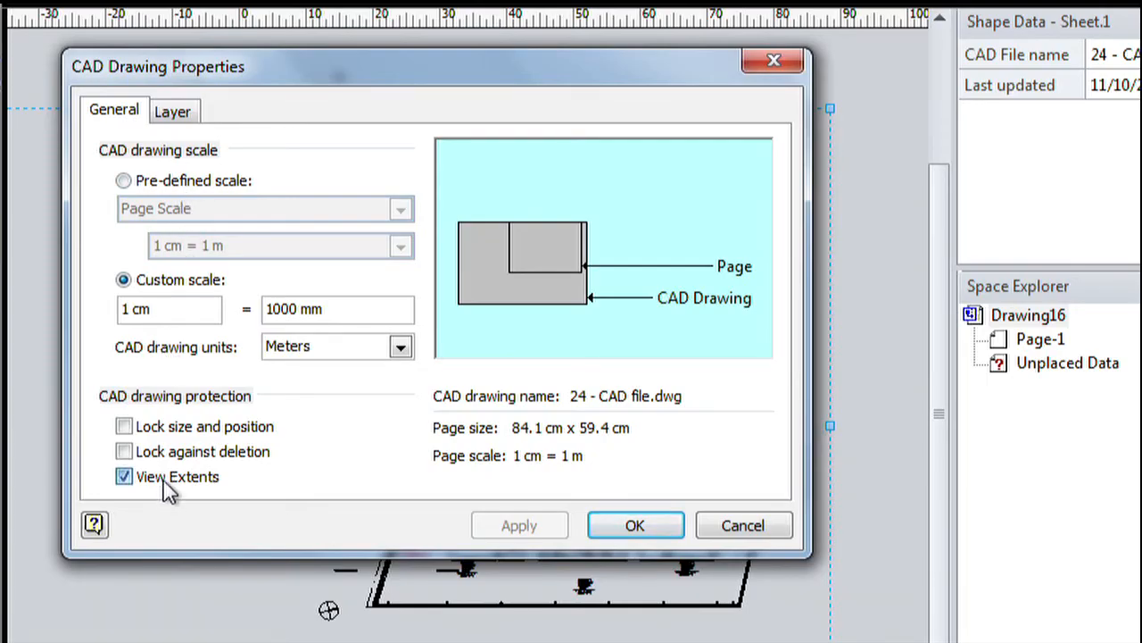
left_click(376, 443)
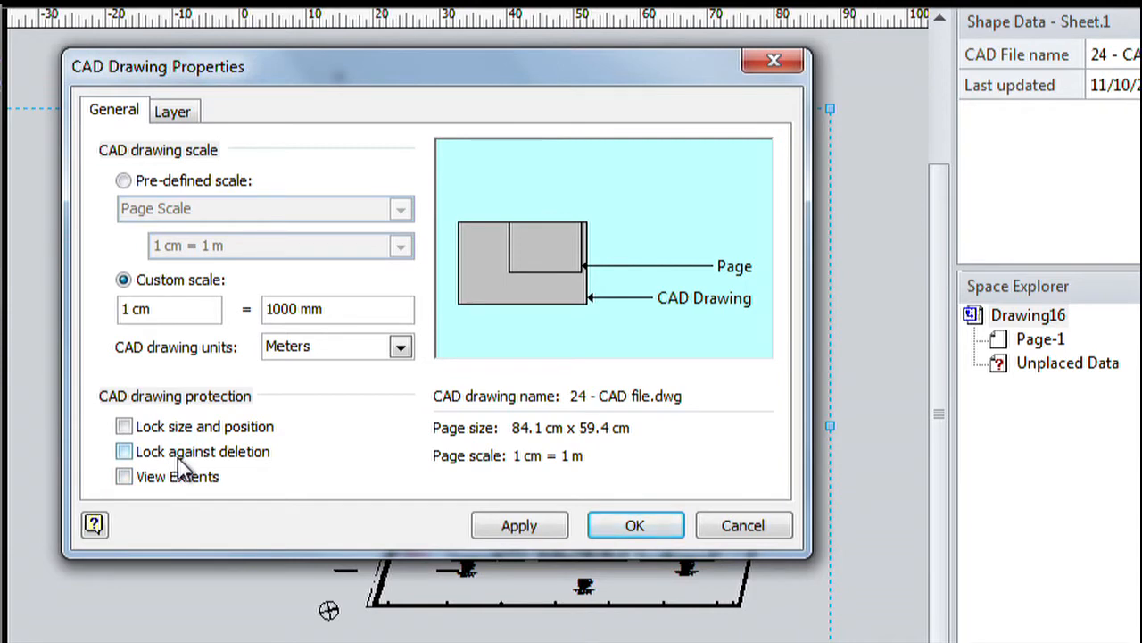
left_click(637, 528)
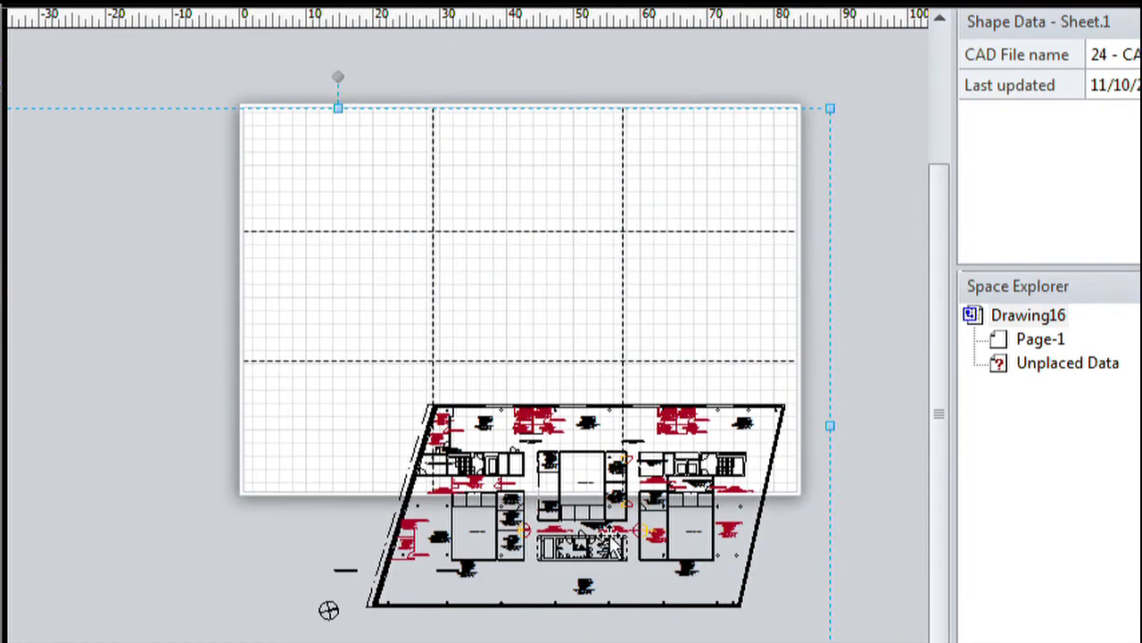
Crop the CAD drawing on all four sides to about 66 m by 36 m, closely around the floor plan.
right_click(610, 525)
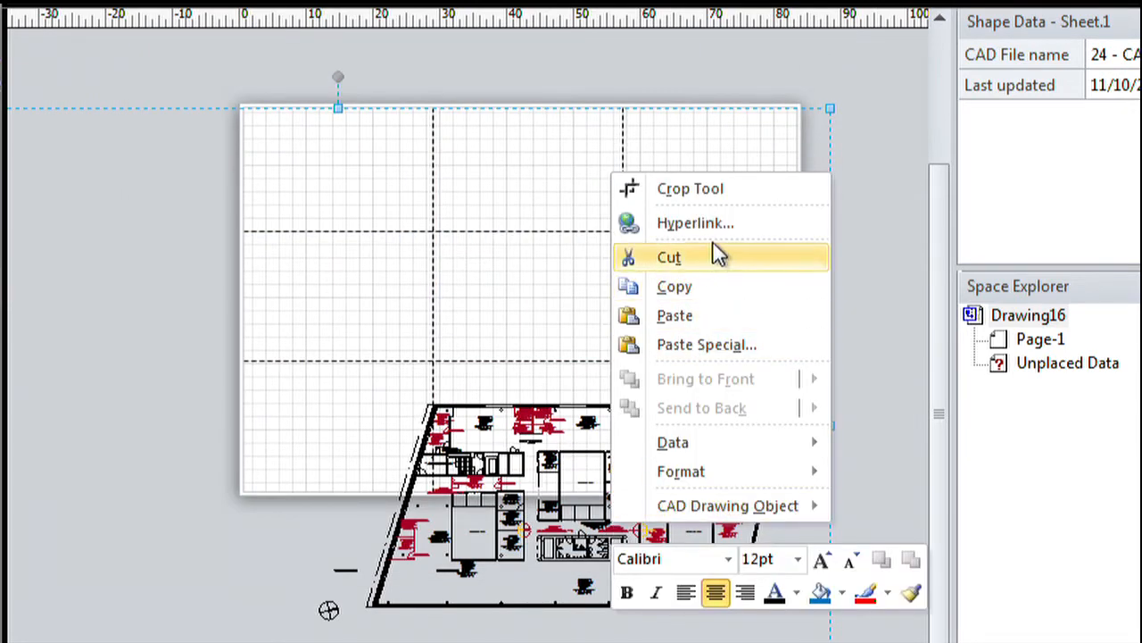
left_click(685, 196)
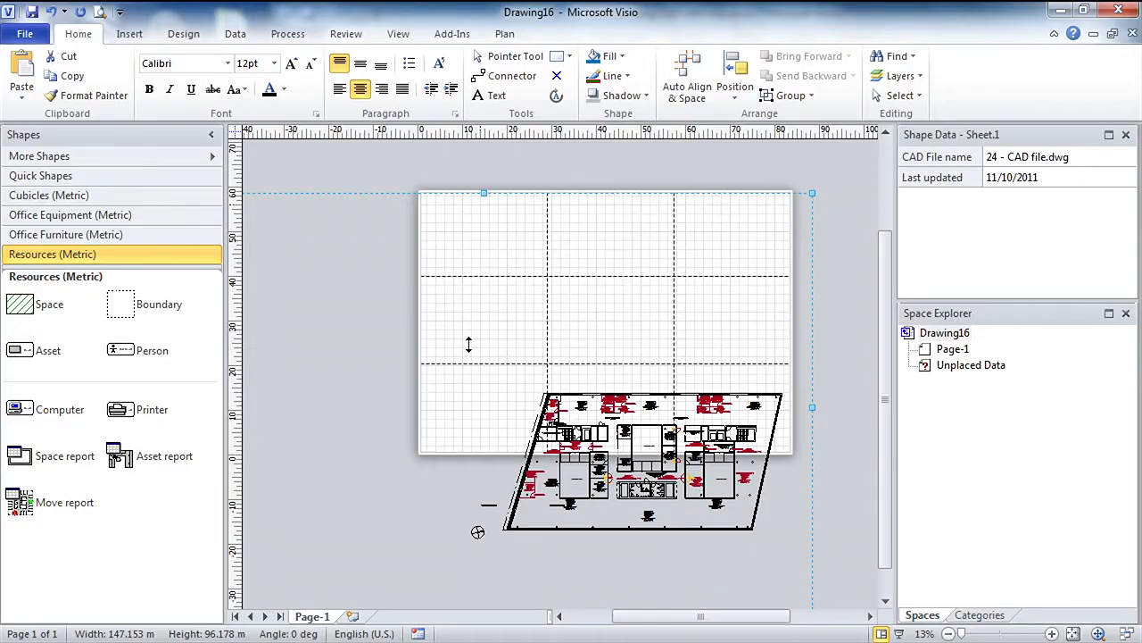
left_click_drag(468, 344, 461, 381)
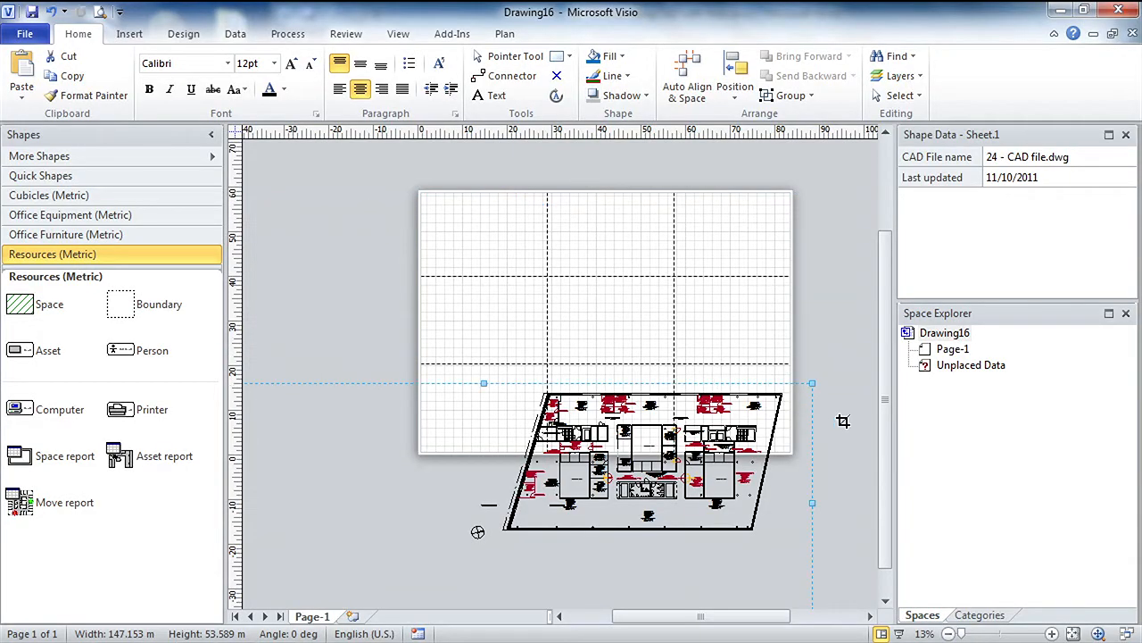
left_click_drag(813, 503, 791, 496)
left_click_drag(822, 559, 808, 559)
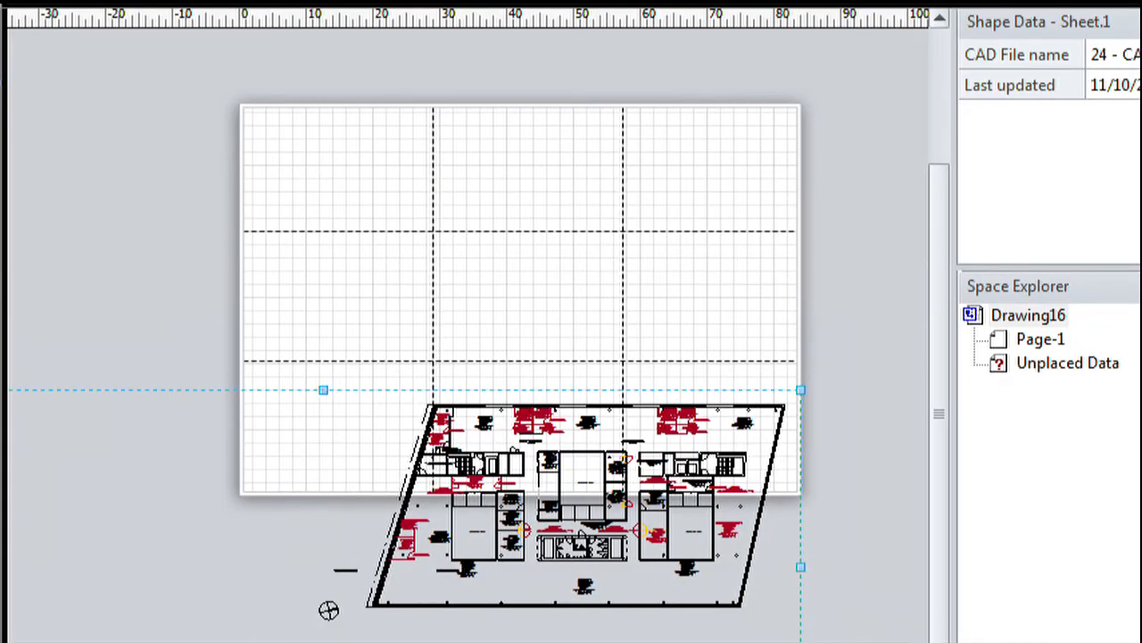
scroll(408, 536, "down", 3)
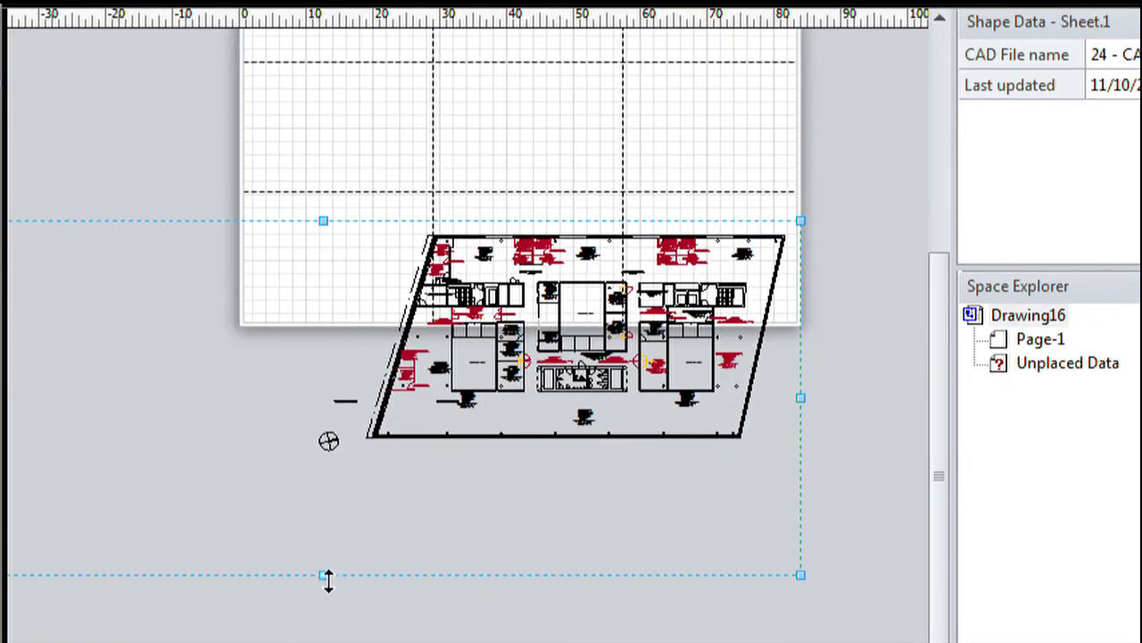
left_click_drag(323, 556, 323, 459)
scroll(464, 330, "left", 3)
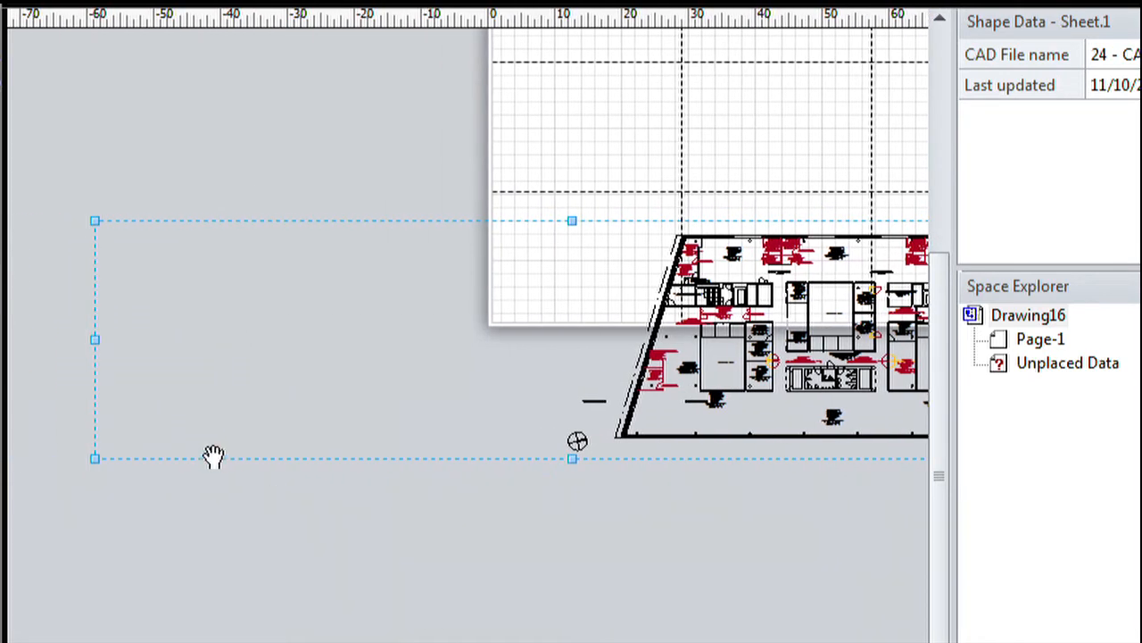
left_click_drag(89, 339, 608, 367)
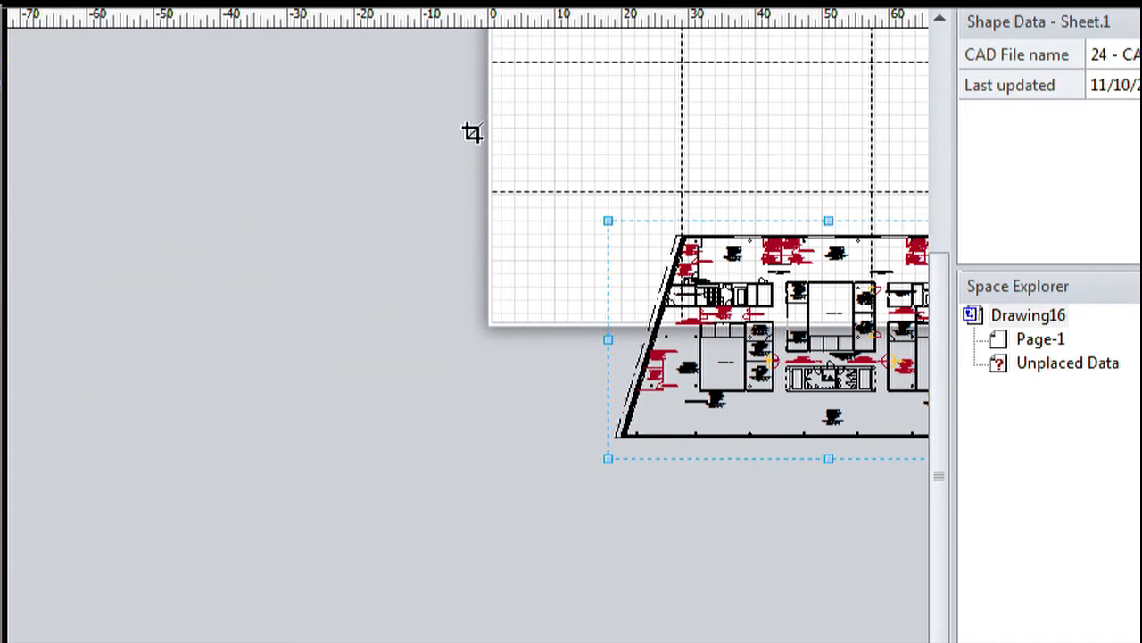
key("ctrl+1")
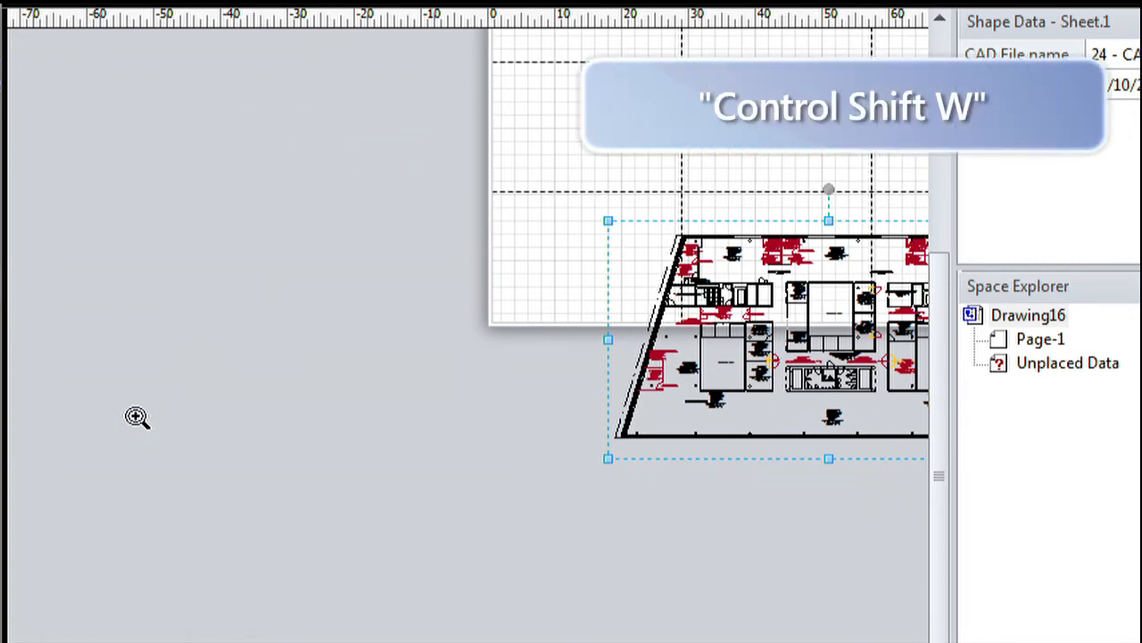
Move the cropped floor plan to the middle of the page and hide the rulers, grid and page breaks.
key("ctrl+shift+w")
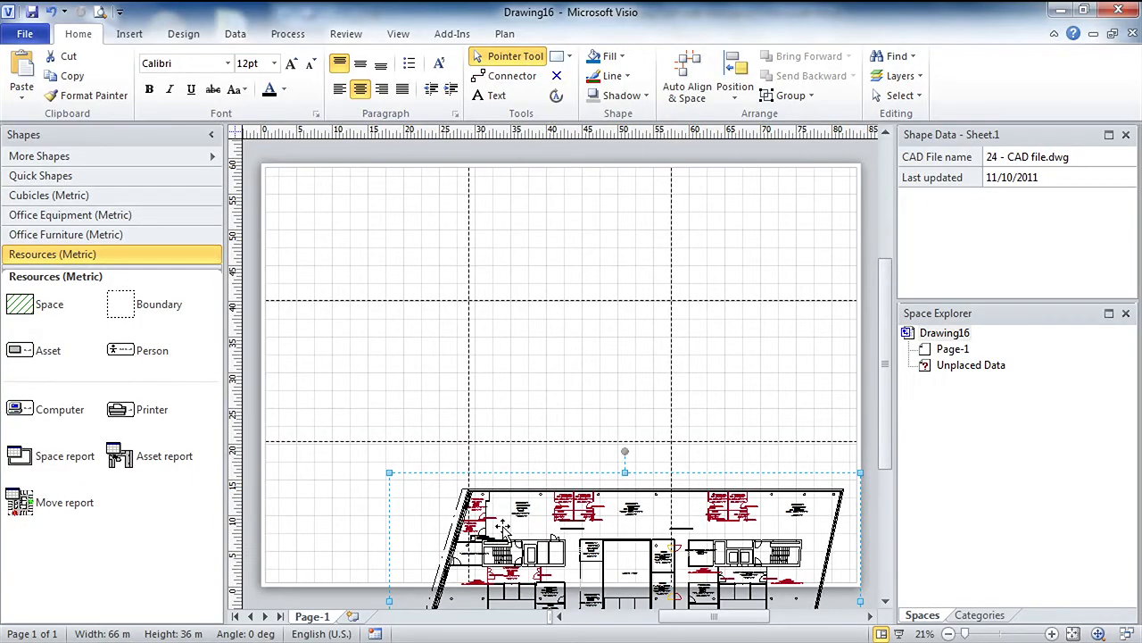
left_click_drag(503, 526, 467, 305)
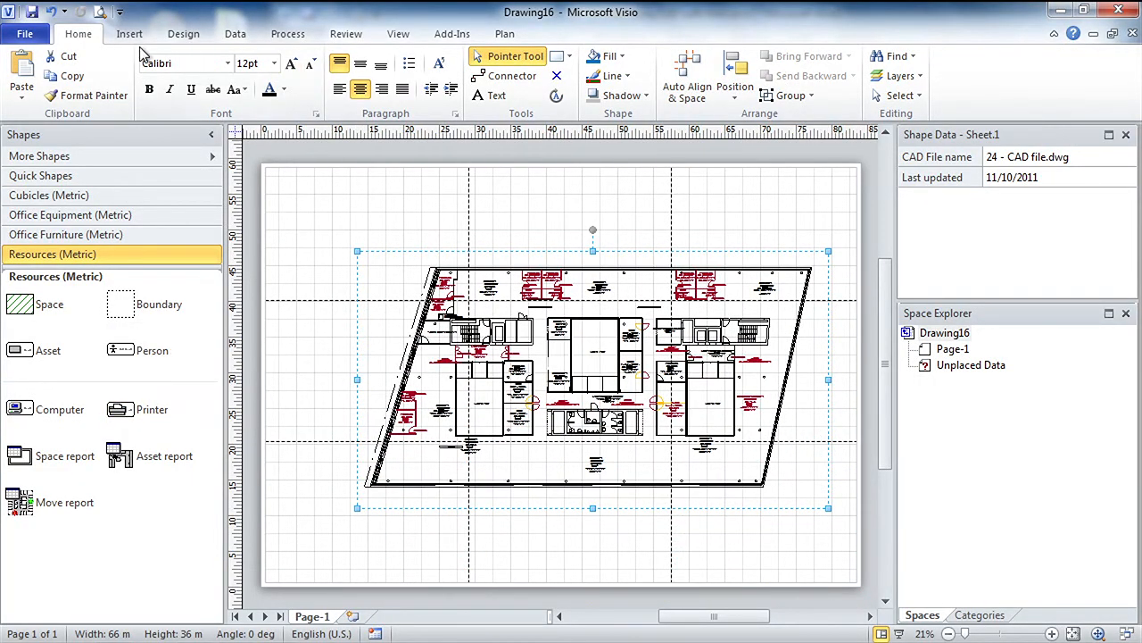
left_click(398, 36)
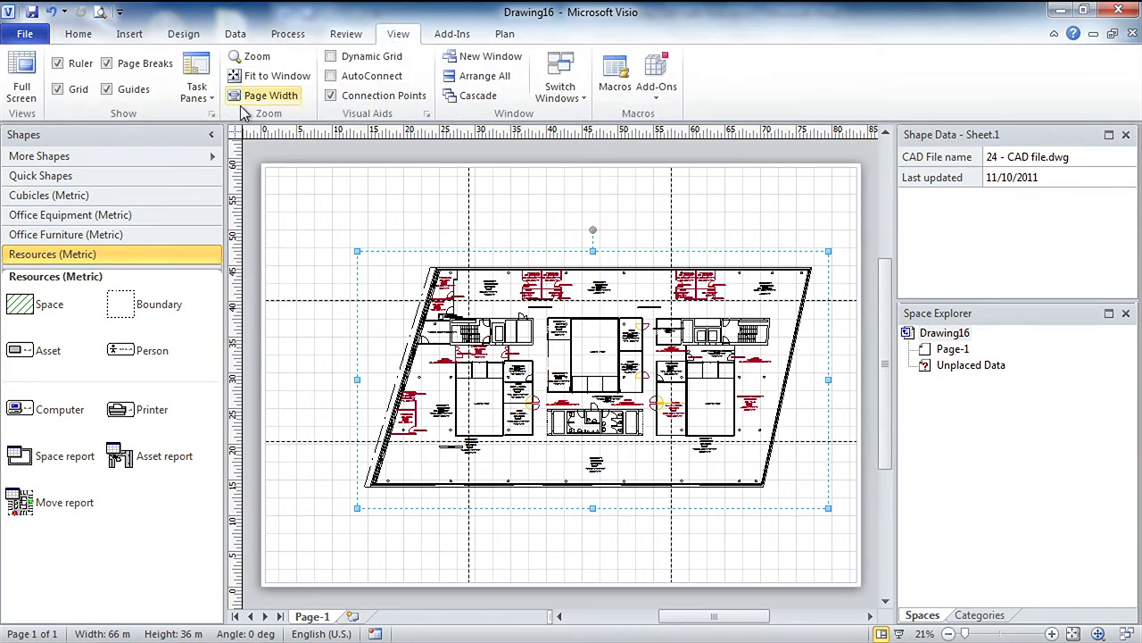
left_click(126, 70)
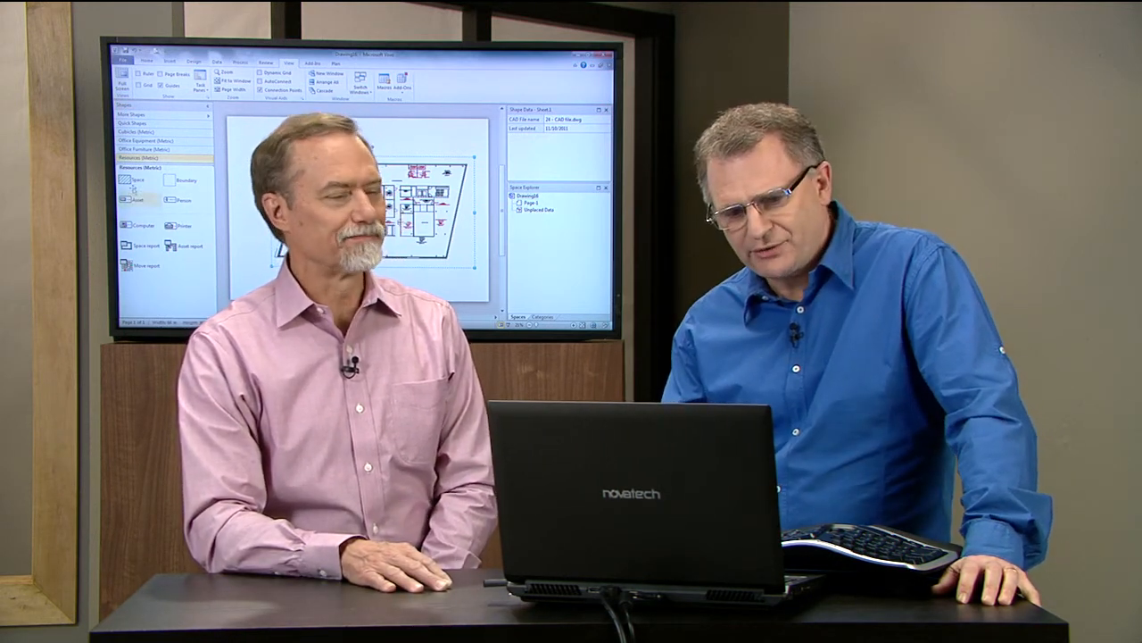
Add a Boundary shape stretched between the floor plan's lower and upper walls, and move its area label above the plan.
left_click_drag(154, 305, 796, 491)
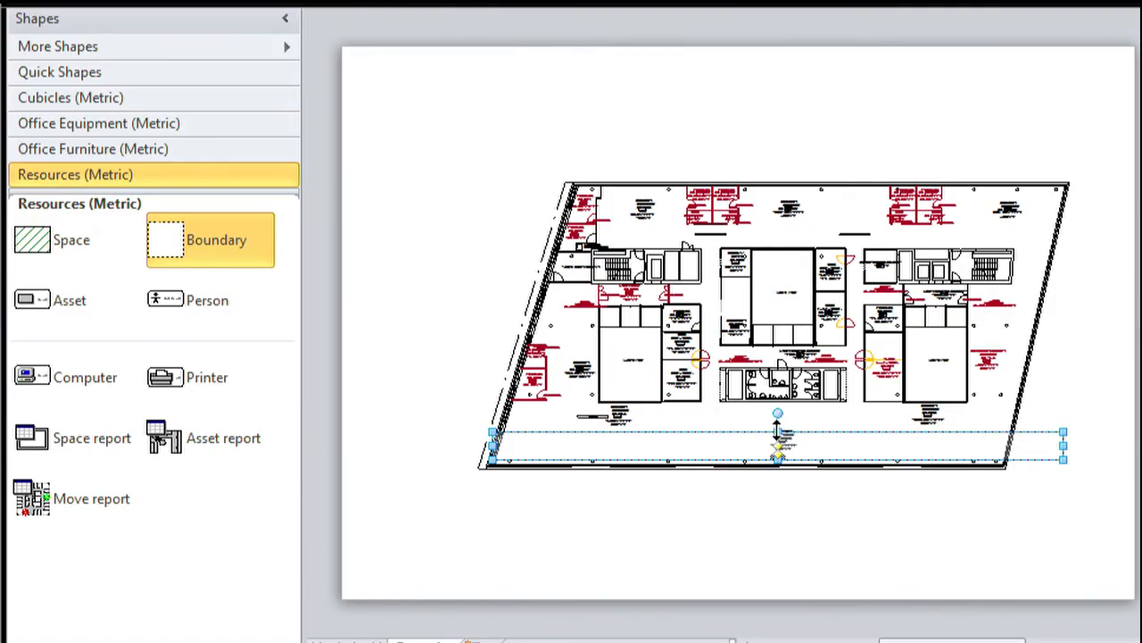
left_click_drag(777, 432, 714, 185)
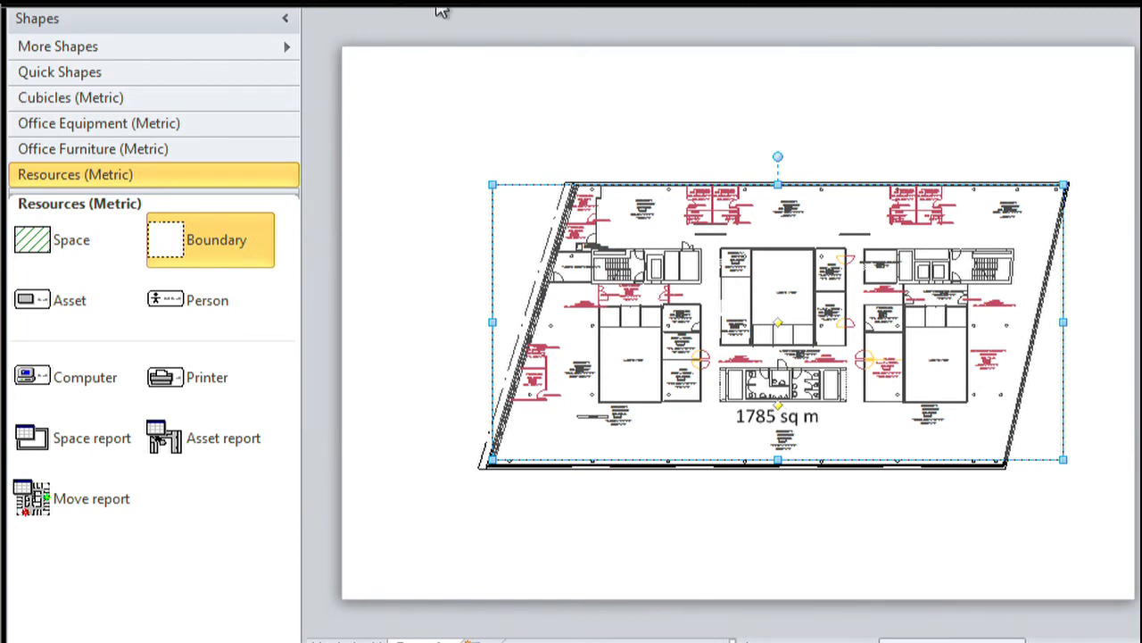
left_click_drag(777, 404, 658, 110)
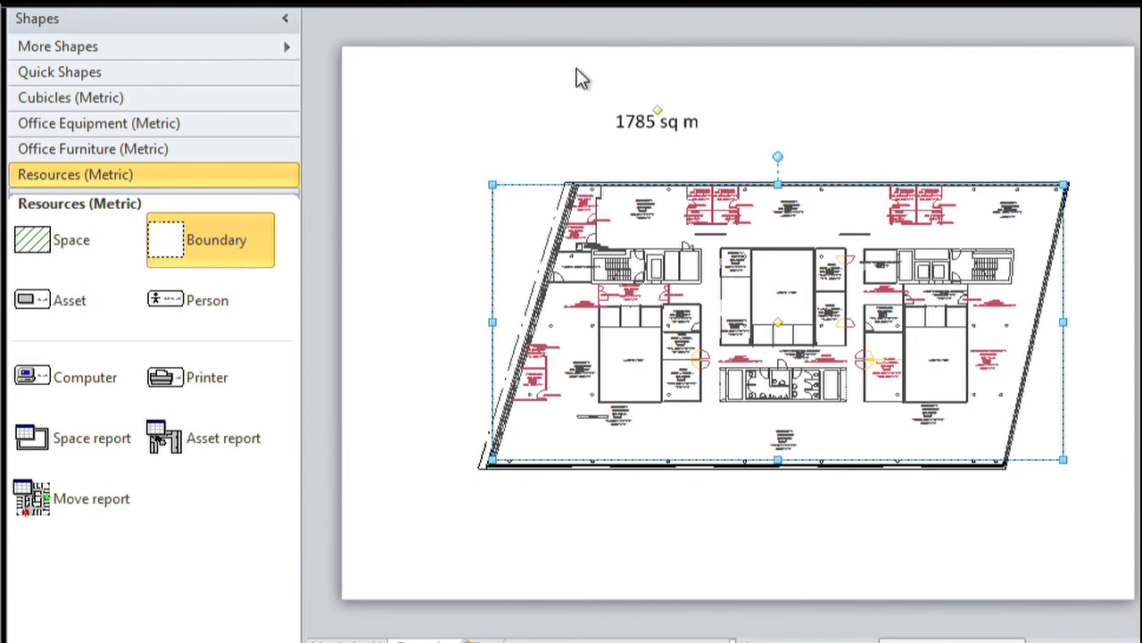
Reshape the boundary with the Pencil tool, moving its upper-left and lower-right corners to the corners of the slanted outer walls.
left_click(745, 2)
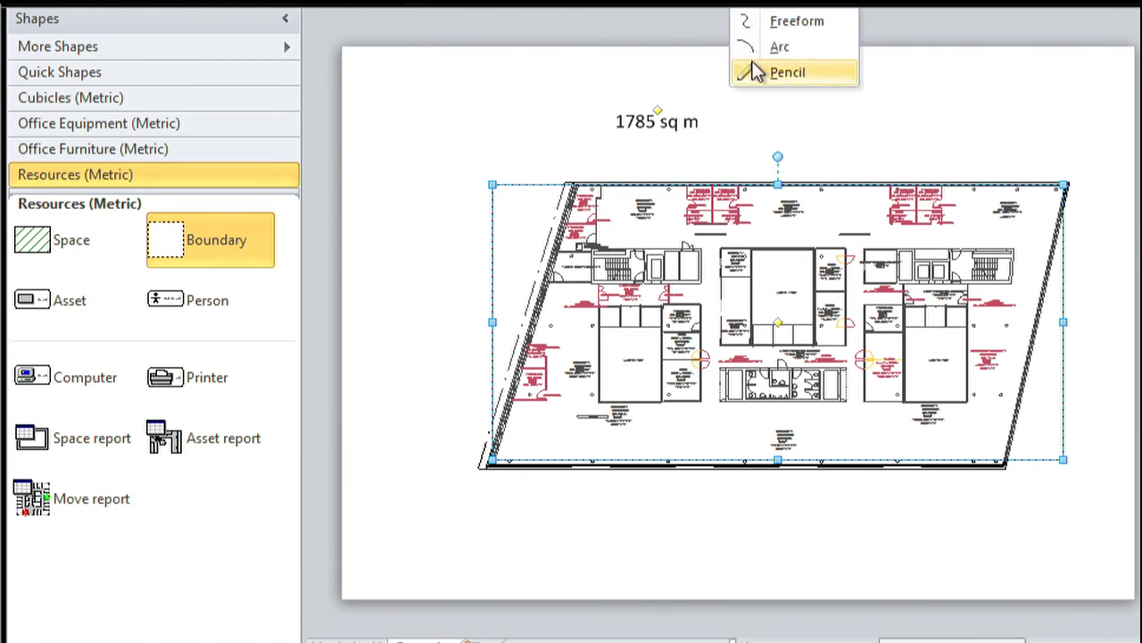
left_click(750, 72)
left_click(493, 184)
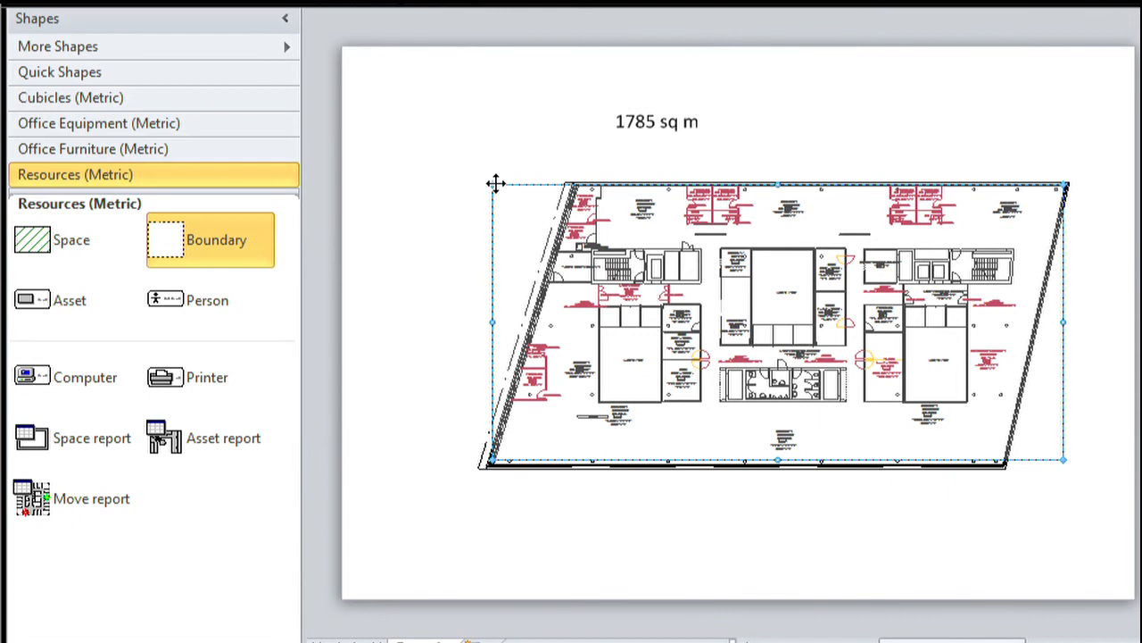
left_click_drag(582, 186, 573, 185)
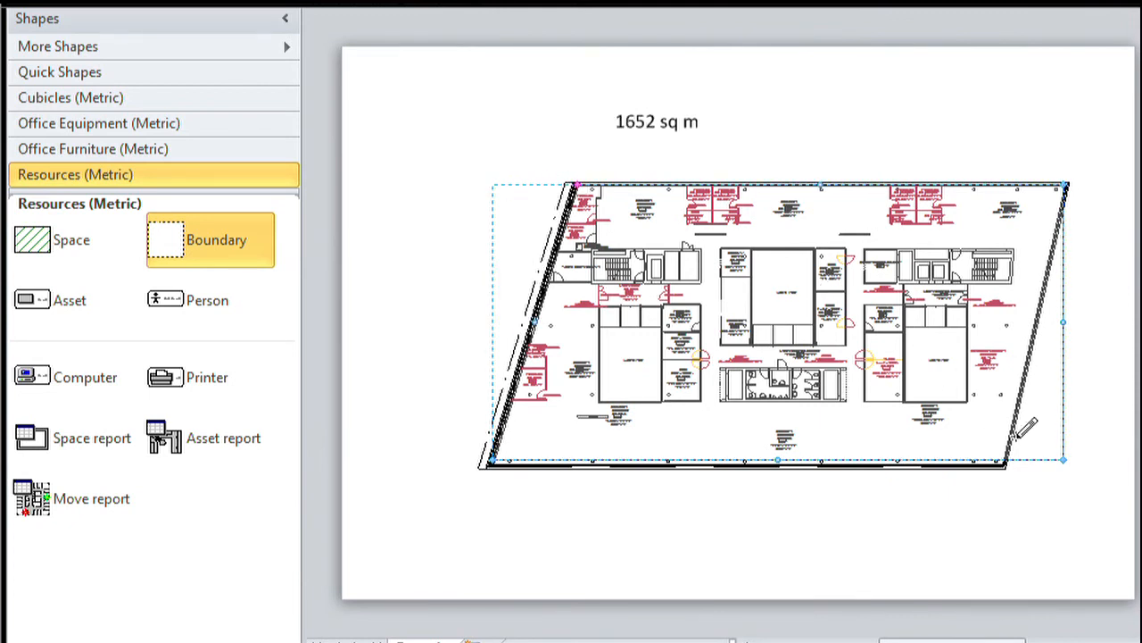
left_click_drag(1065, 461, 1003, 461)
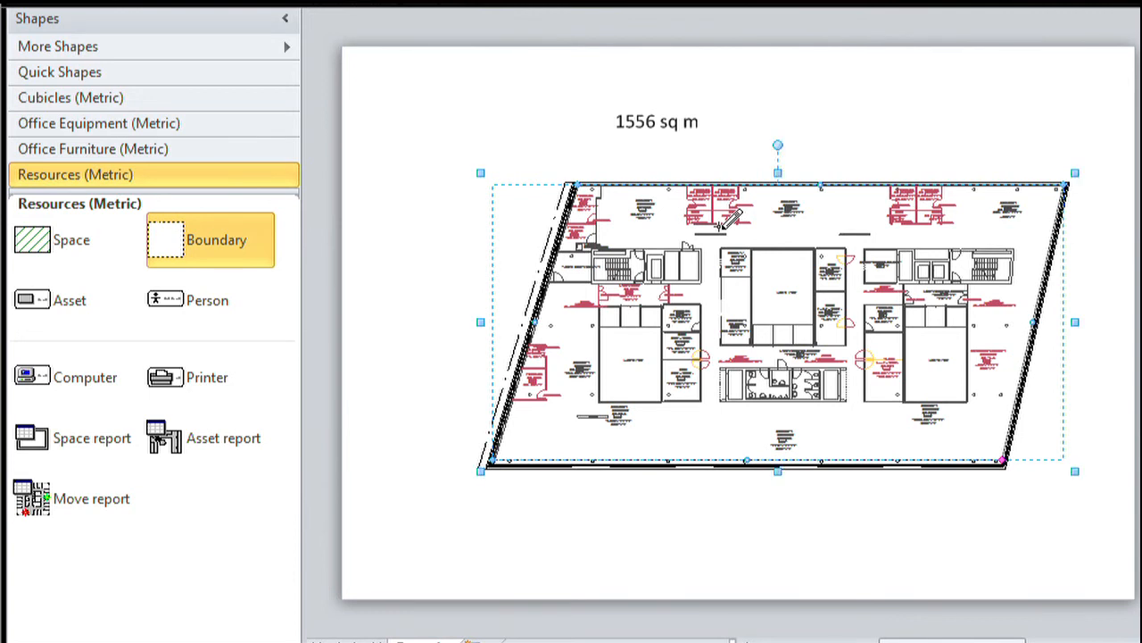